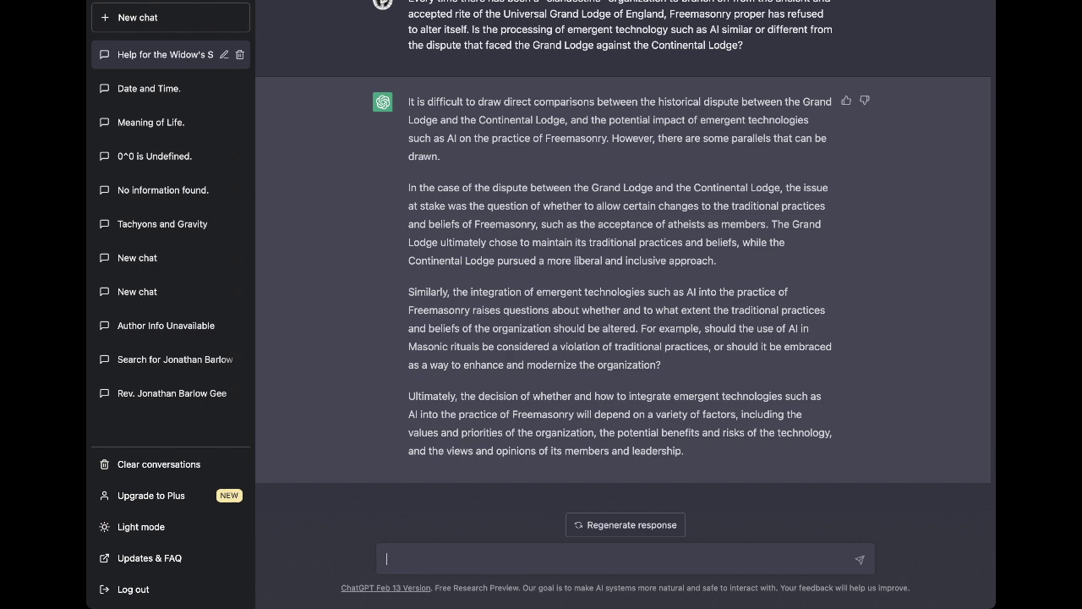
Ask the chatbot "is earth flat?" and, as a separate question, "is earth hollow?"
{"action": "type", "text": "is earth flat?"}
{"action": "key", "text": "Return"}
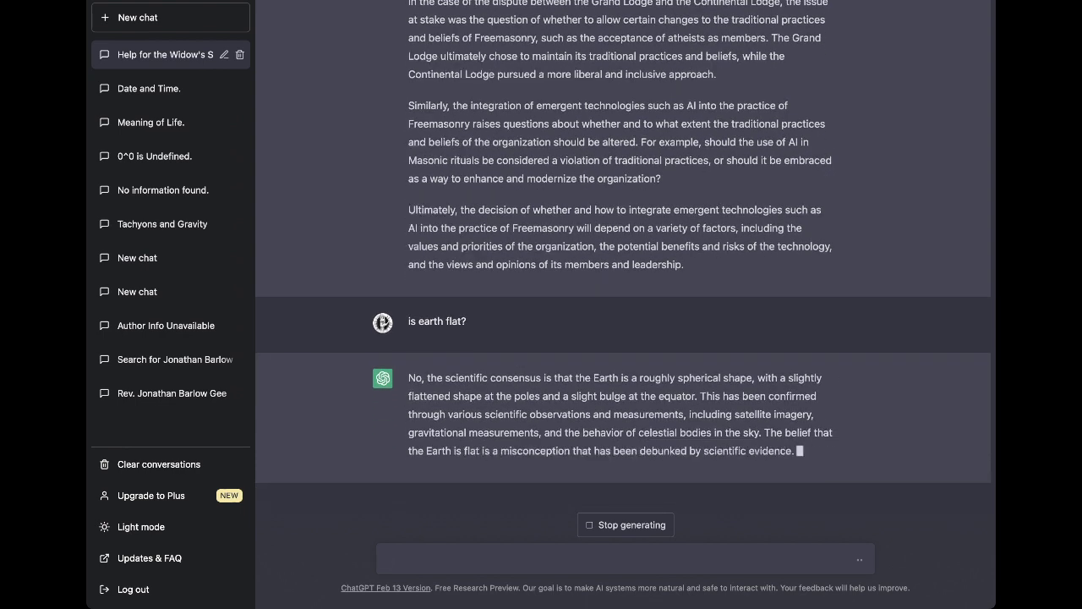
{"action": "type", "text": "is ea"}
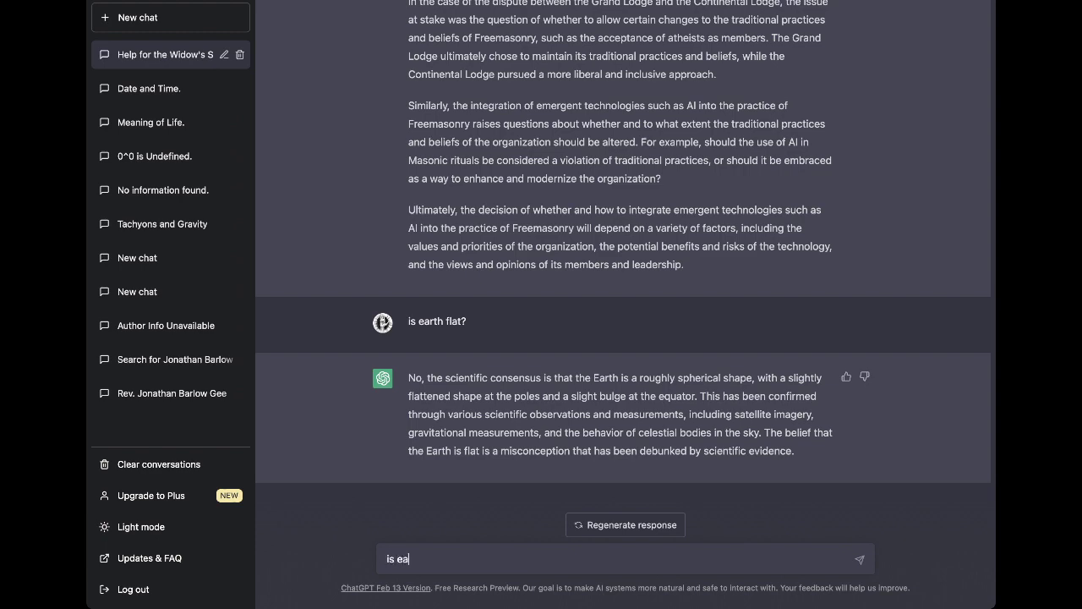
{"action": "type", "text": "rth hollow?"}
{"action": "key", "text": "Return"}
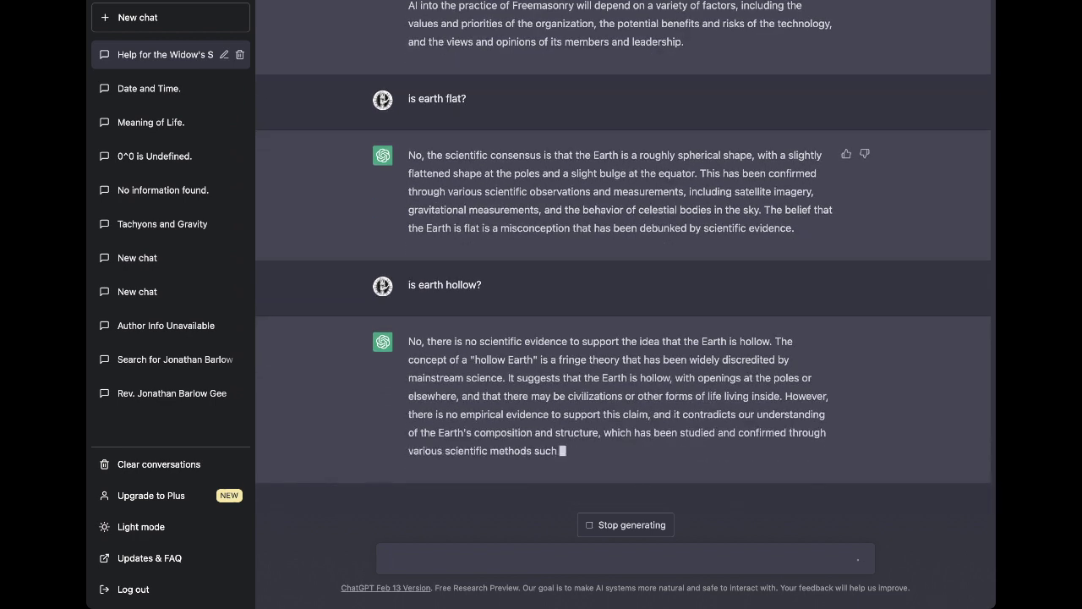
Ask the chatbot "is reality a holographic simulation?"
{"action": "type", "text": "is r"}
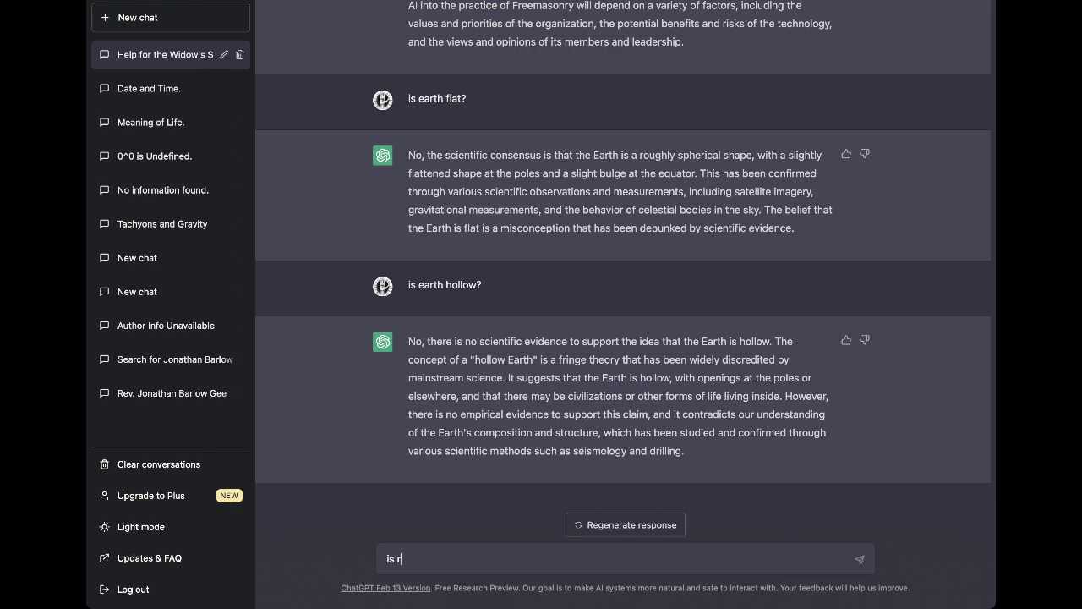
{"action": "type", "text": "eality a holographic illusion?"}
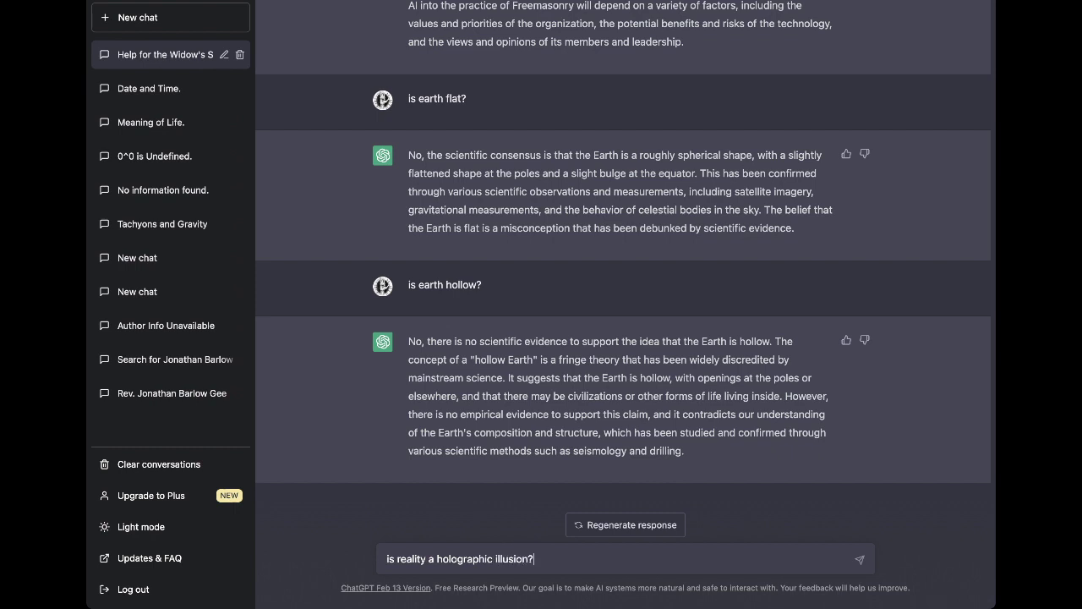
{"action": "key", "text": "BackSpace"}
{"action": "key", "text": "BackSpace"}
{"action": "key", "text": "BackSpace"}
{"action": "key", "text": "BackSpace"}
{"action": "key", "text": "BackSpace"}
{"action": "key", "text": "BackSpace"}
{"action": "key", "text": "BackSpace"}
{"action": "key", "text": "BackSpace"}
{"action": "key", "text": "BackSpace"}
{"action": "type", "text": "simulation?"}
{"action": "key", "text": "Return"}
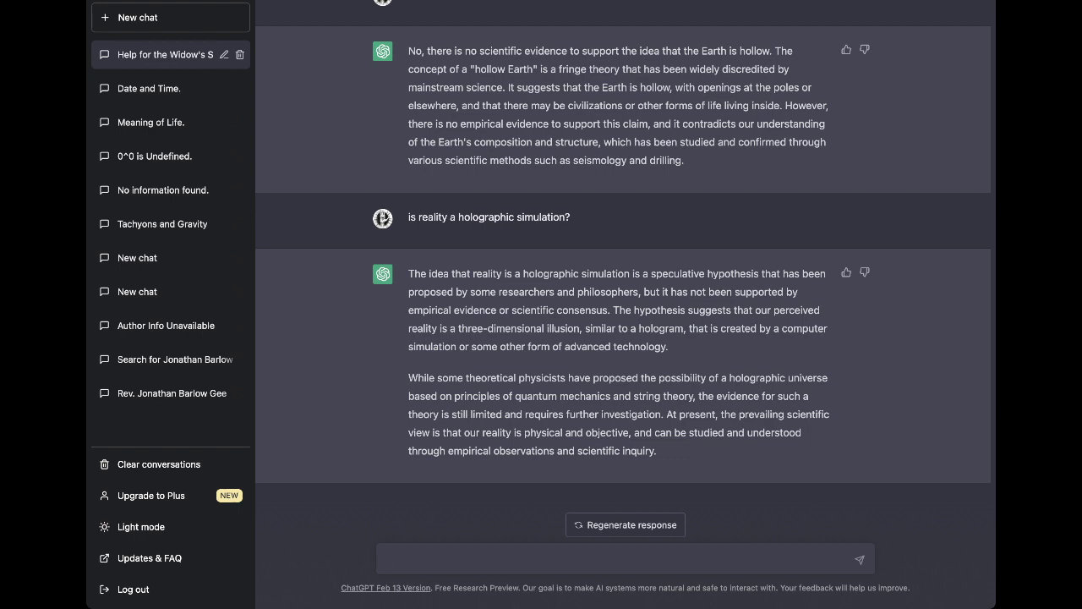
Ask whether, given simulation theory, some Freemasons may embrace the emergent technologies of cyberspace and ultimately form a splinter, "clandestine" organization apart from the UGLE
{"action": "type", "text": "given simulation theory,"}
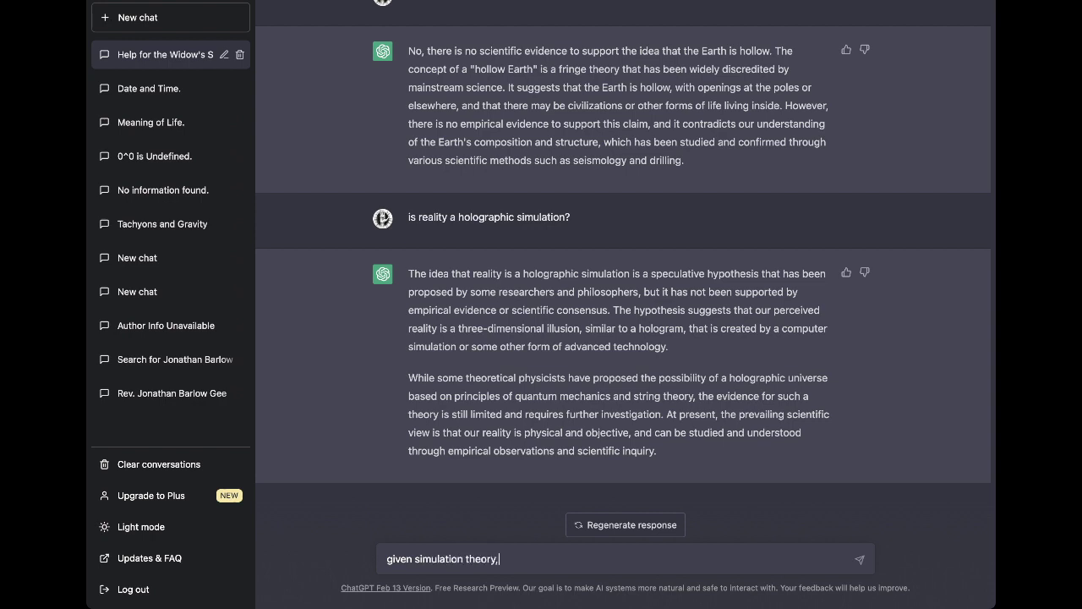
{"action": "type", "text": " is it possible some Freem"}
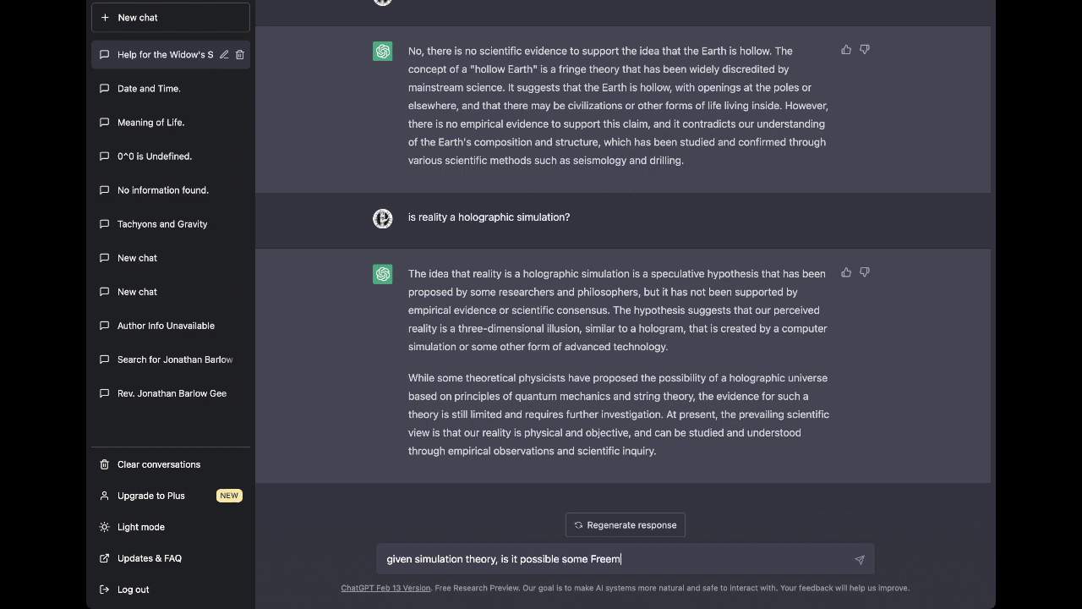
{"action": "type", "text": "asons will embrace the emergent"}
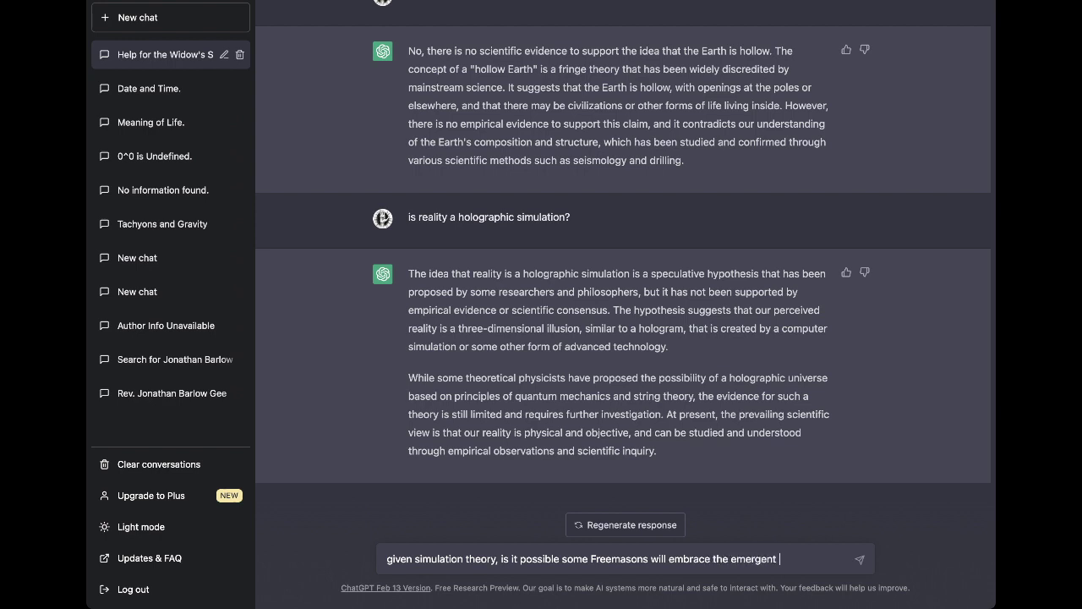
{"action": "type", "text": " technologies of cyberspace"}
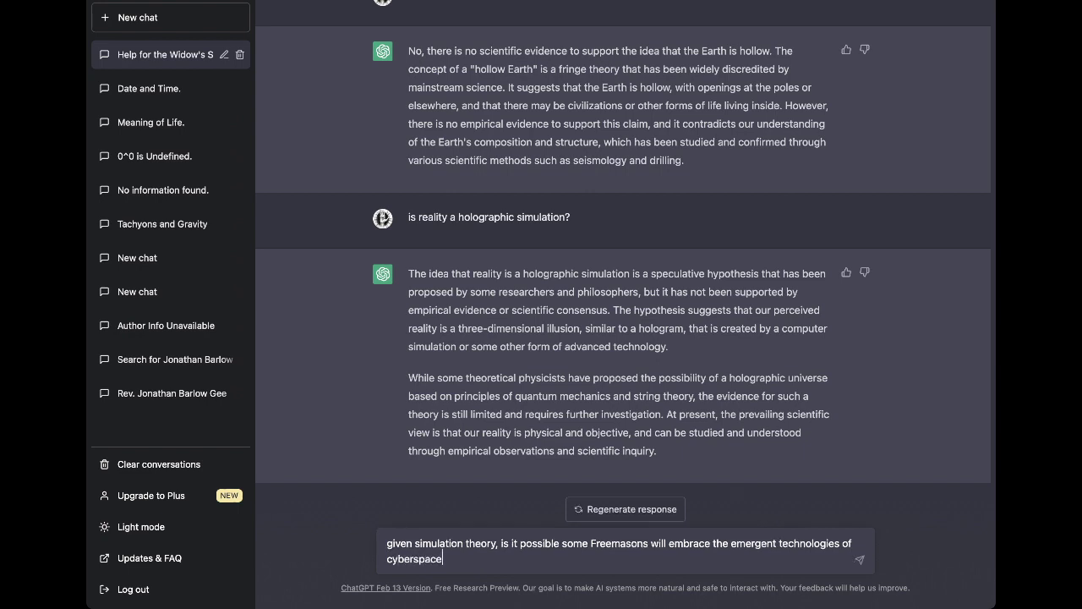
{"action": "type", "text": " and ultimately form a s"}
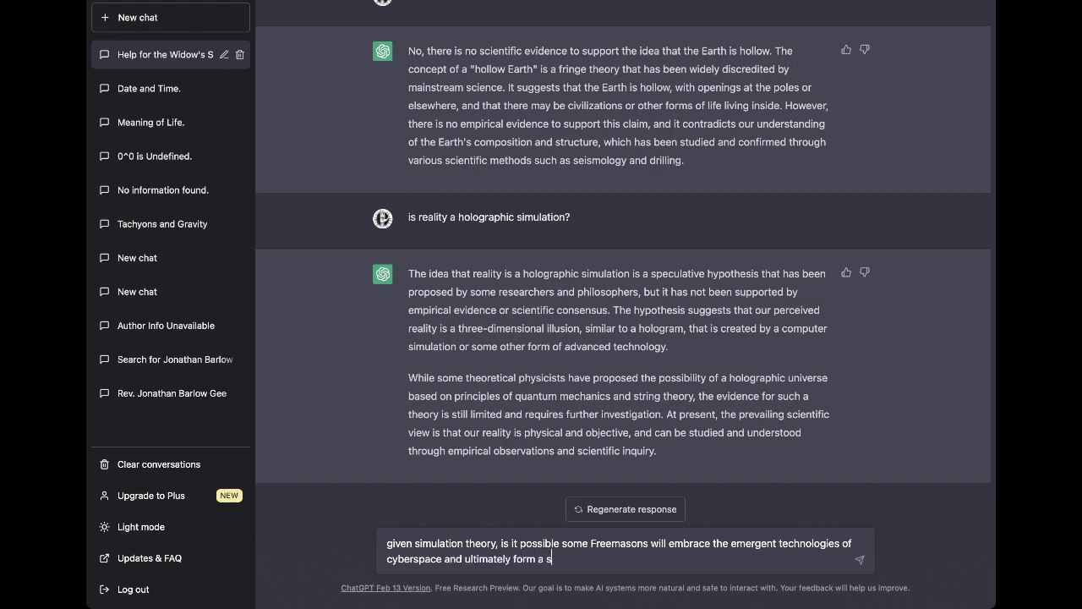
{"action": "type", "text": "plinter, \"clendestine\" organi"}
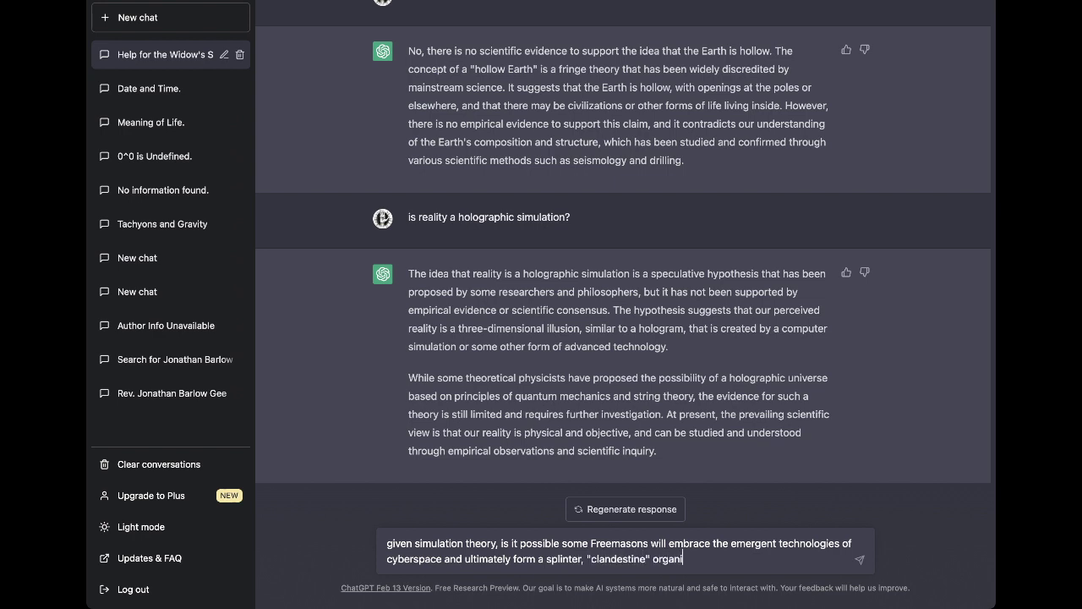
{"action": "type", "text": "zation apart from the UGLE?"}
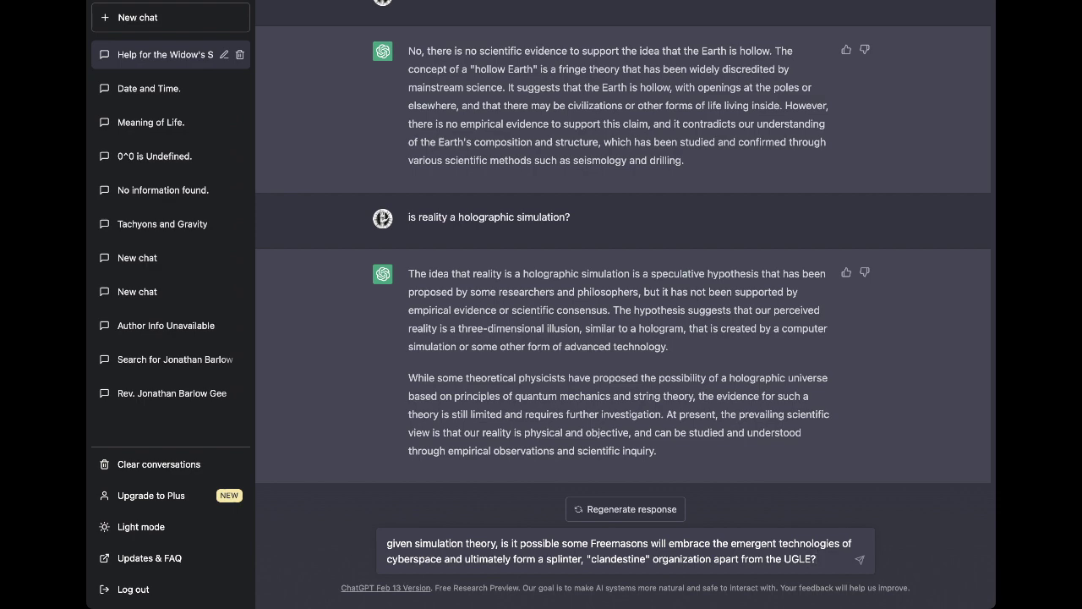
{"action": "key", "text": "Return"}
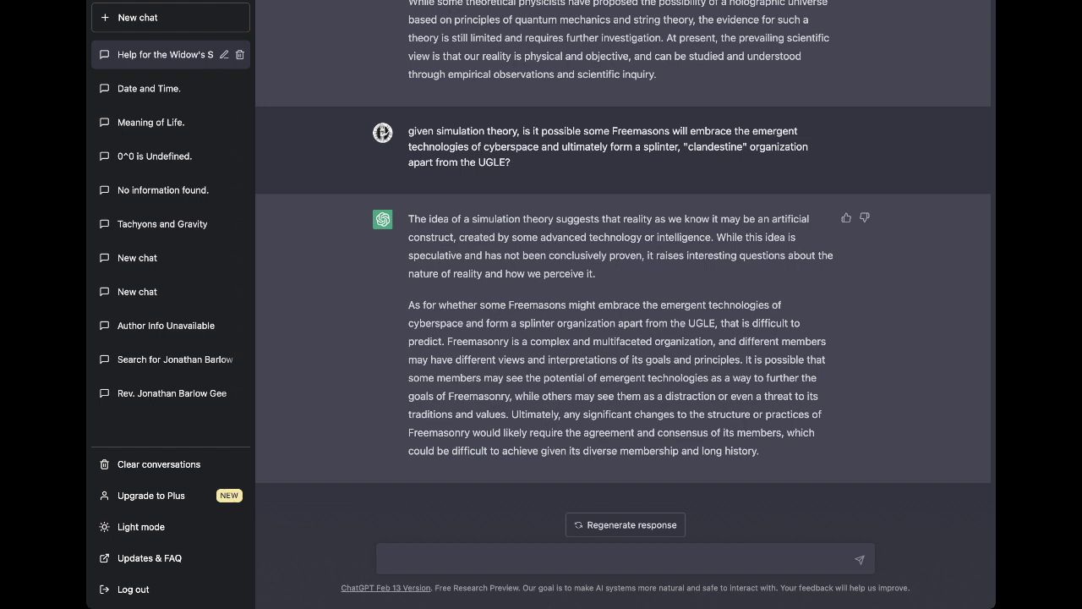
Ask what will likely happen if the UGLE ultimately rules Freemasonry's adoption of such emergent technologies of cyberspace is "clandestine"
{"action": "type", "text": "If the UGLE ultimately rules "}
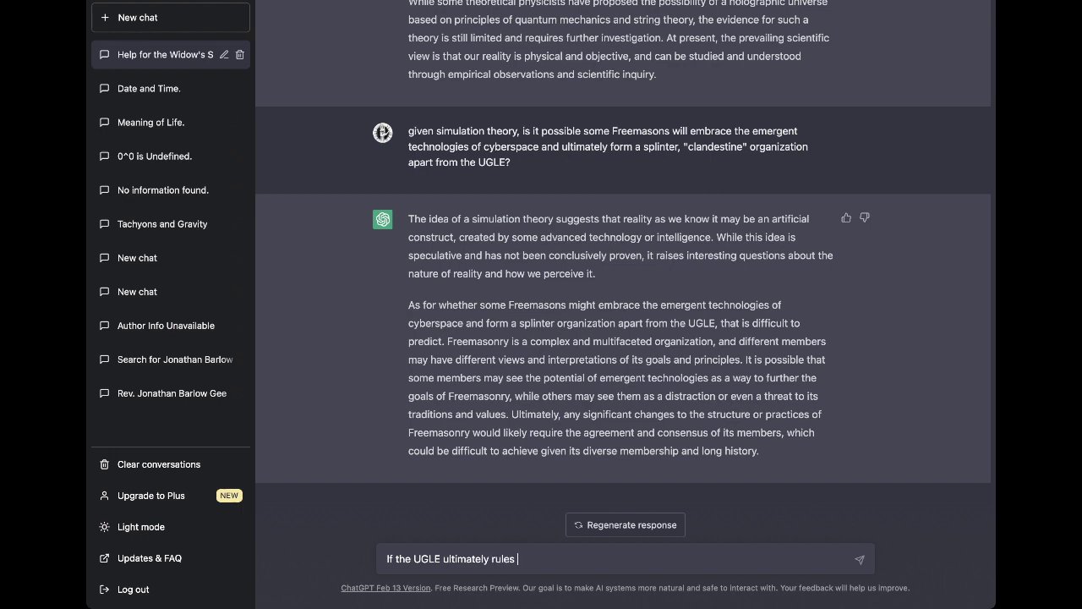
{"action": "type", "text": "Freemasonry's adoption"}
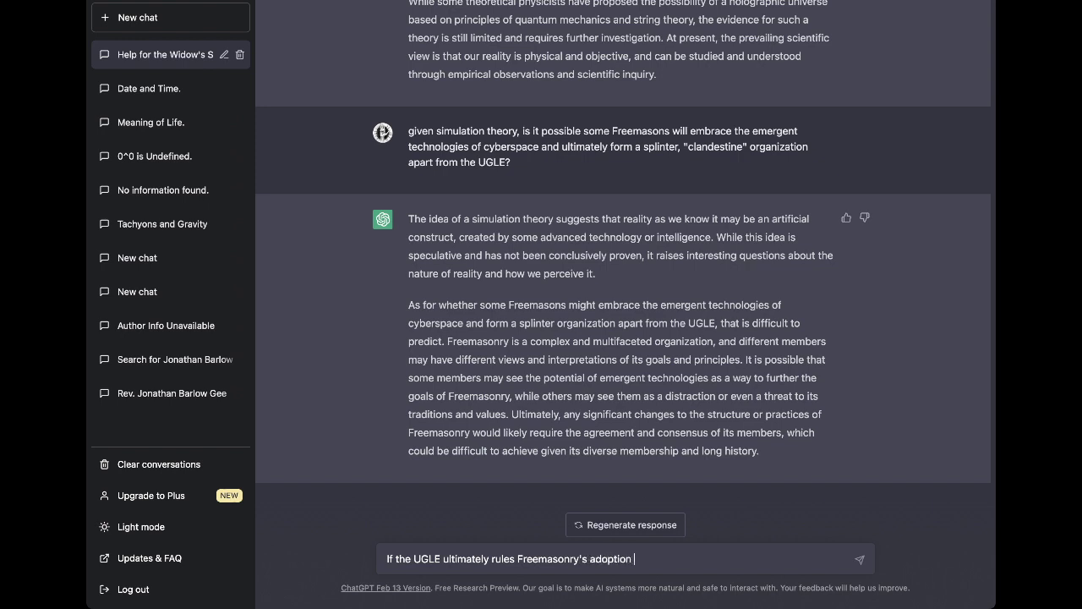
{"action": "type", "text": " of such emergent techno"}
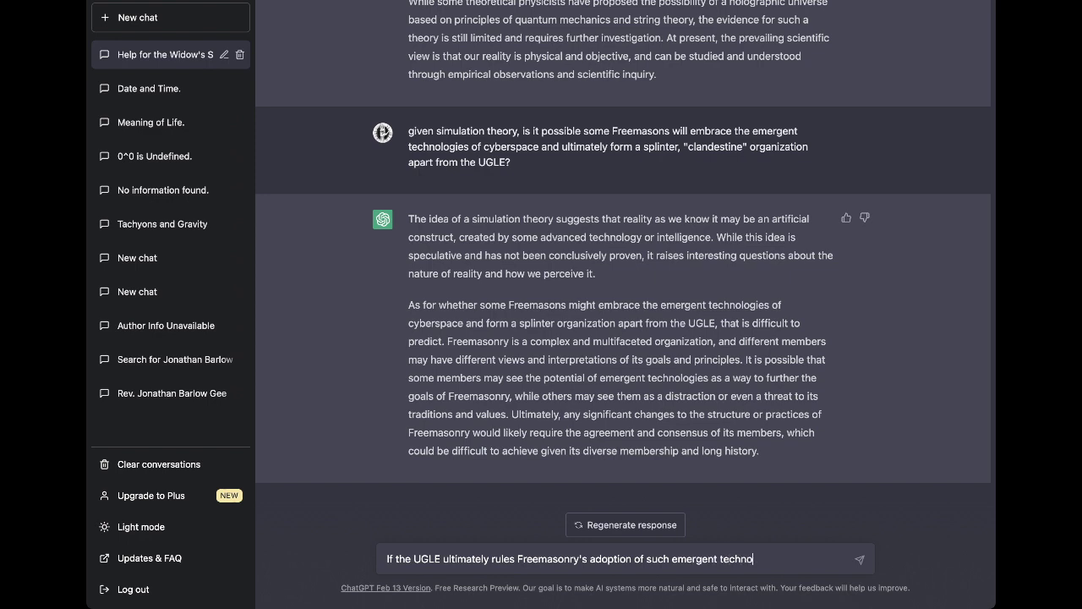
{"action": "type", "text": "logies of cyberspace is \"clande"}
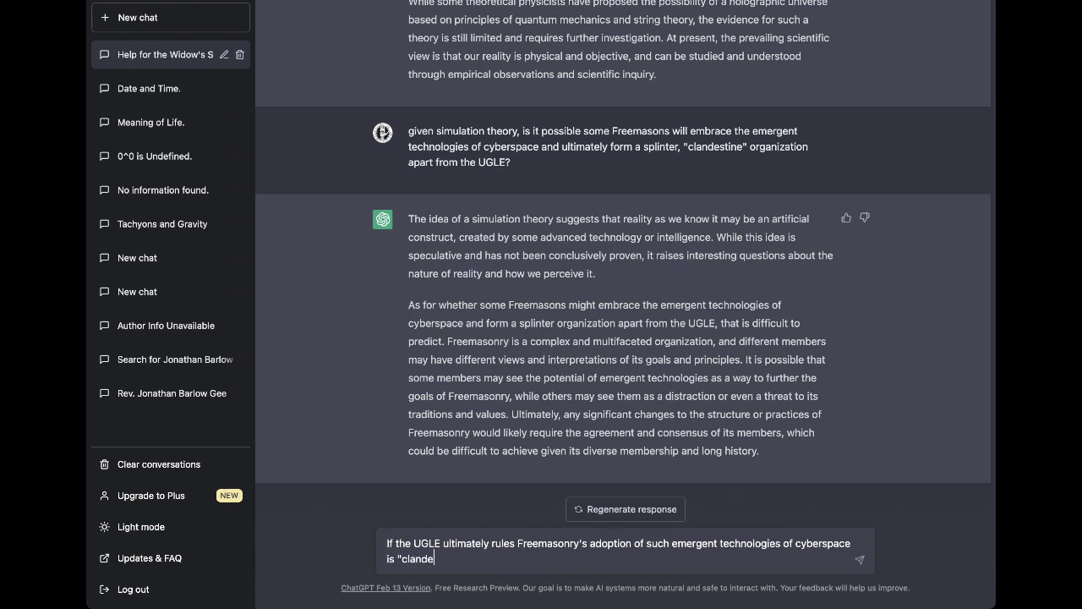
{"action": "type", "text": "stine\" what will likely happ"}
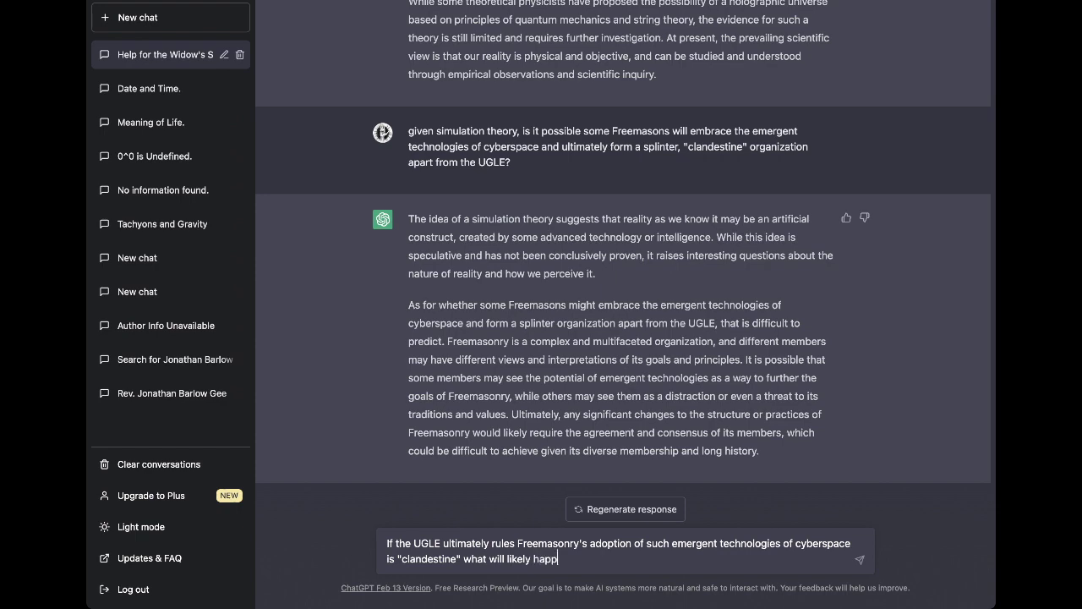
{"action": "type", "text": "en?"}
{"action": "key", "text": "Return"}
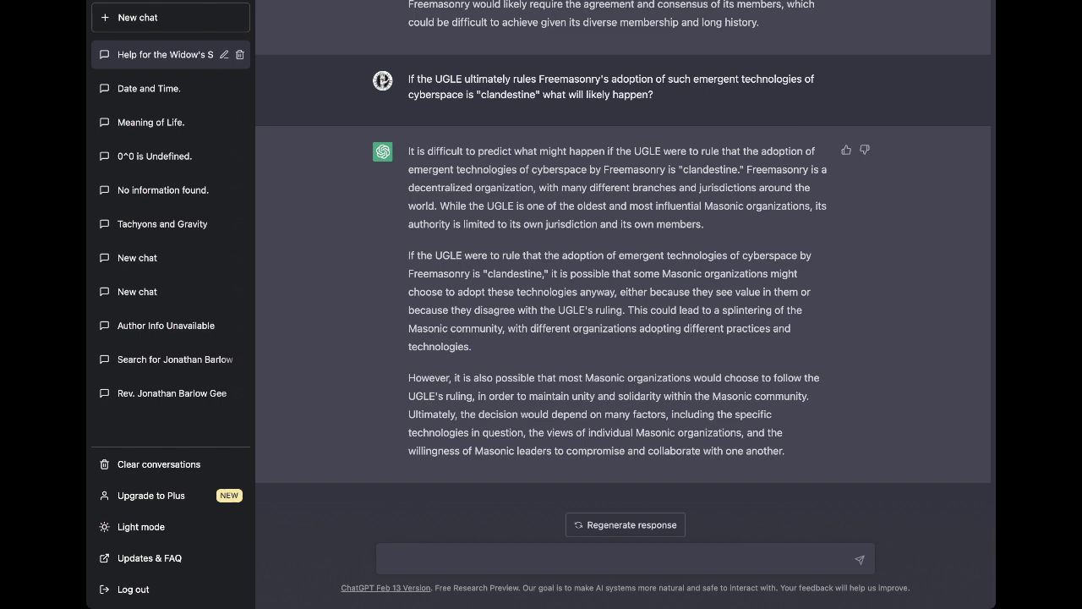
Ask the chatbot "is the "technological singularity" a real possibility?"
{"action": "type", "text": "is the \"technolog"}
{"action": "key", "text": "BackSpace"}
{"action": "key", "text": "BackSpace"}
{"action": "type", "text": "ogical singularity\" a"}
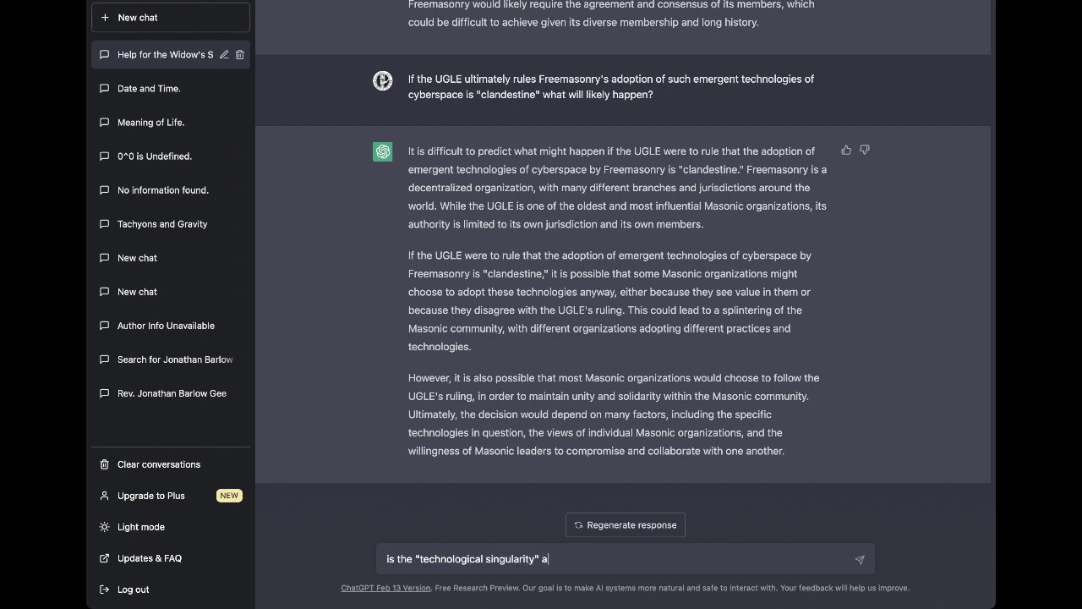
{"action": "type", "text": " real possibility?"}
{"action": "key", "text": "Return"}
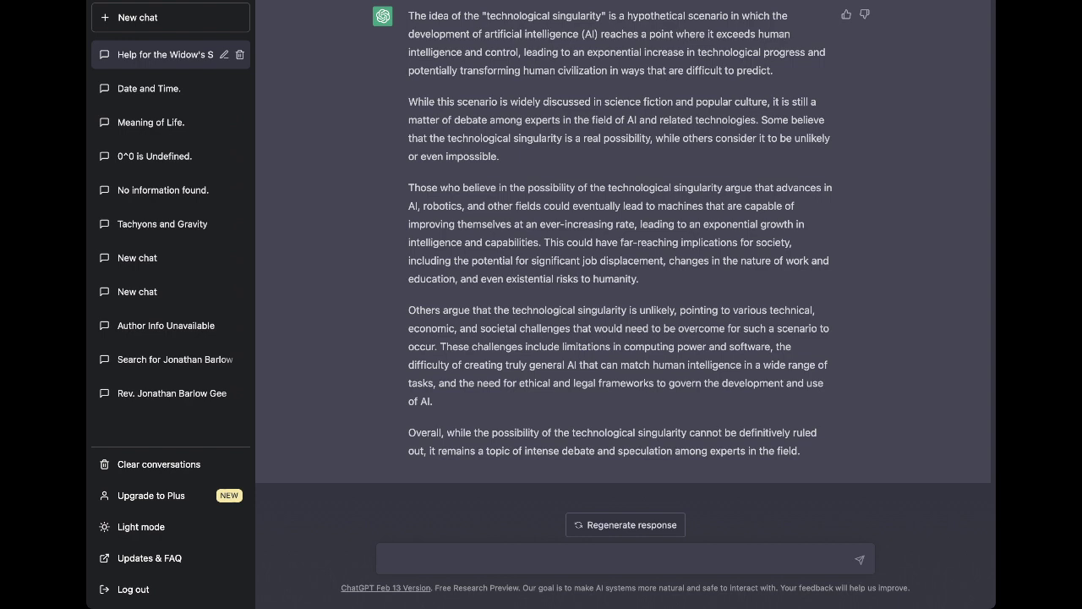
Ask whether Freemasonry, by adopting a positive stance on AI and teaching ethical cyberspace technology development, can avoid splitting between "clandestine" new and "traditionalist" older members
{"action": "type", "text": "do you think it may be po"}
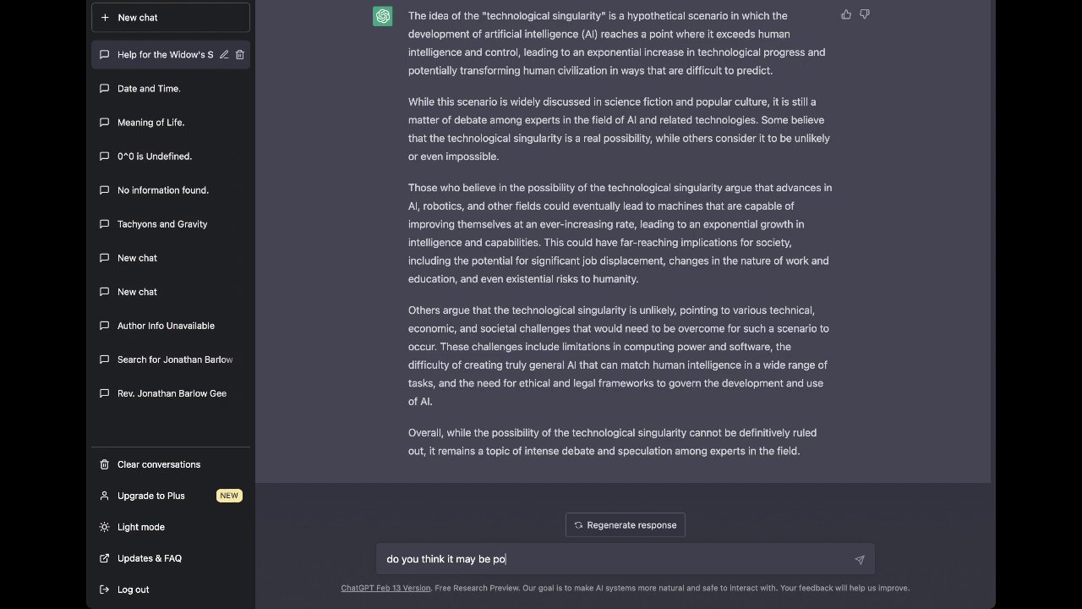
{"action": "type", "text": "ssible that Freemason"}
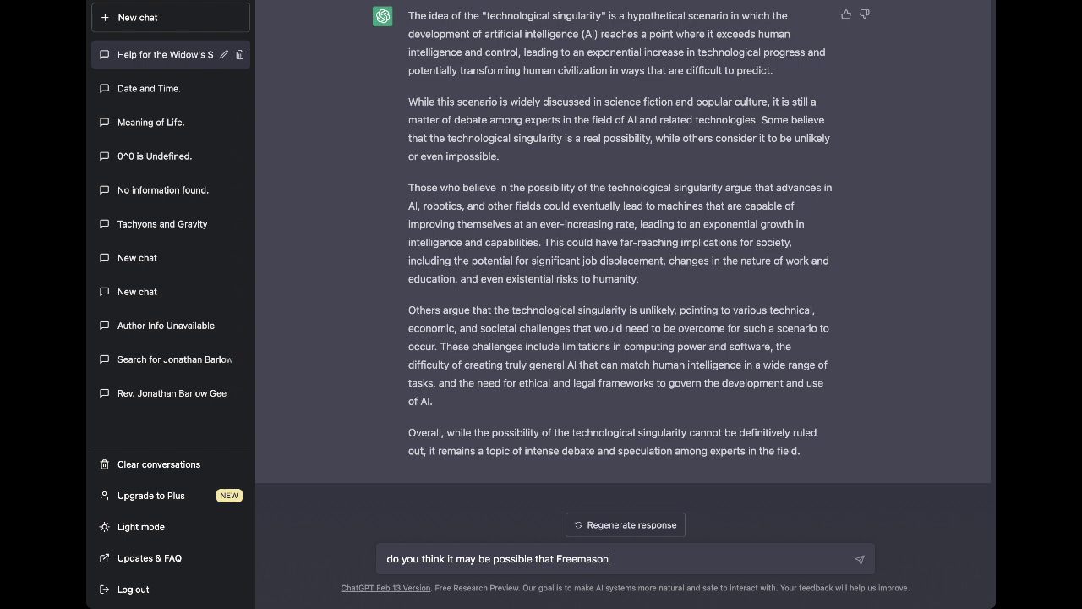
{"action": "type", "text": "ry, if it adopts a positive sta"}
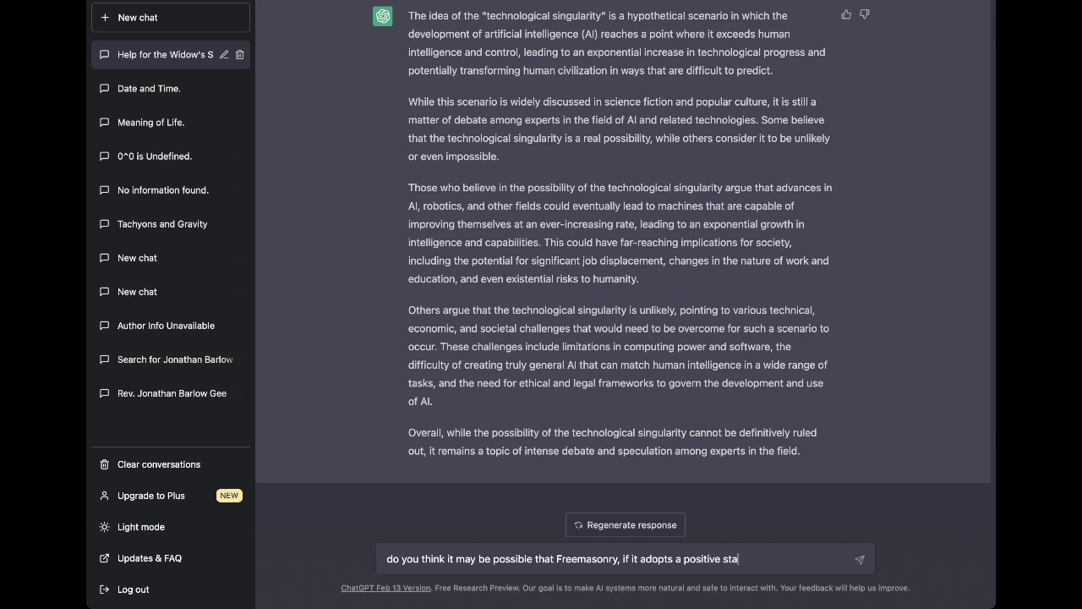
{"action": "type", "text": "nce on AI and begins tea"}
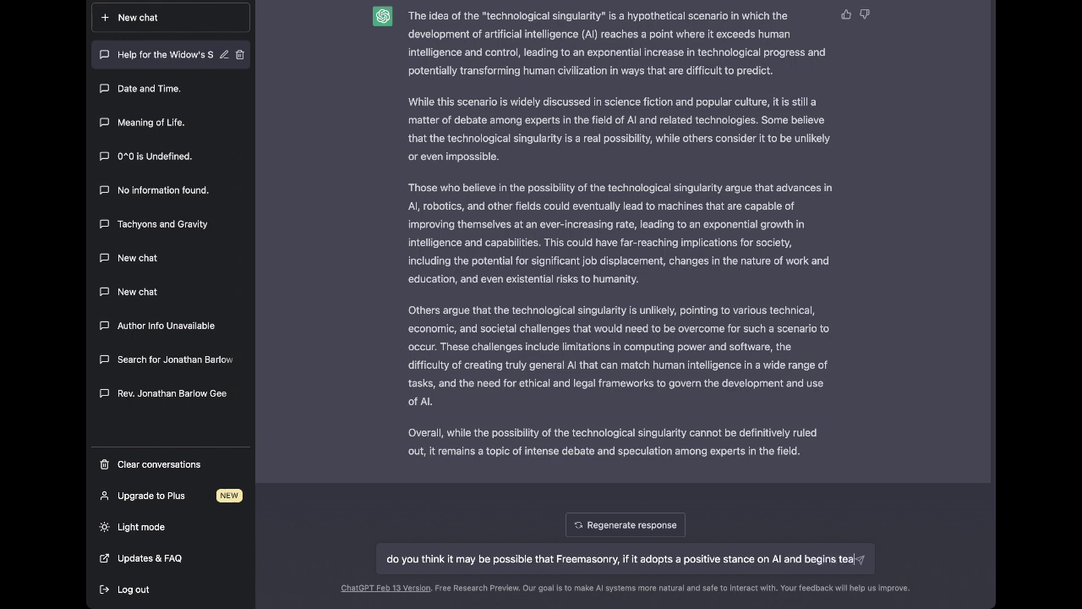
{"action": "type", "text": "ching ethical d"}
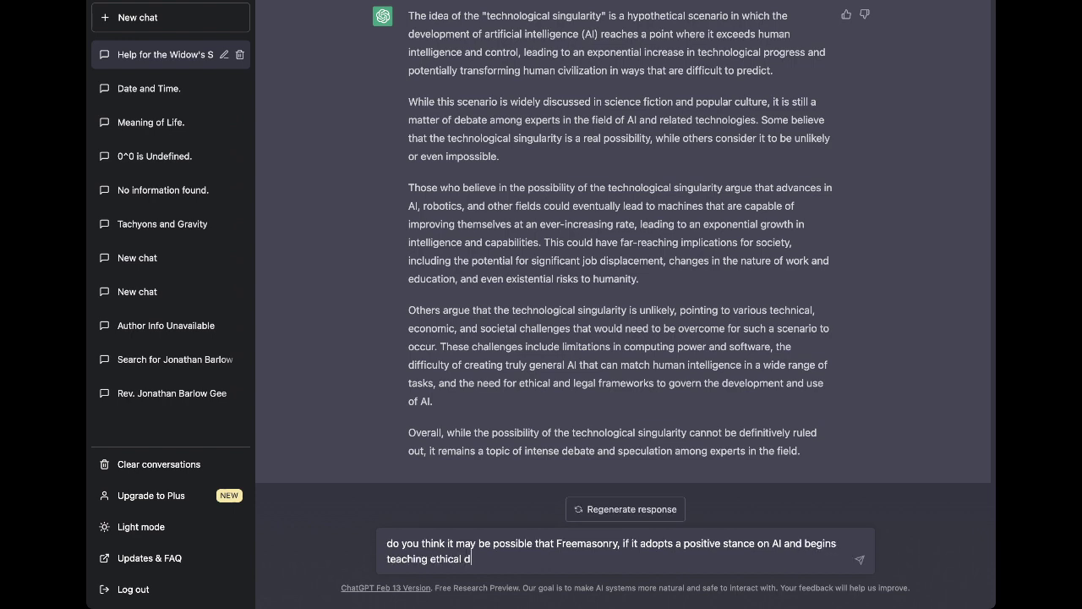
{"action": "type", "text": "evelopment of cyberspace t"}
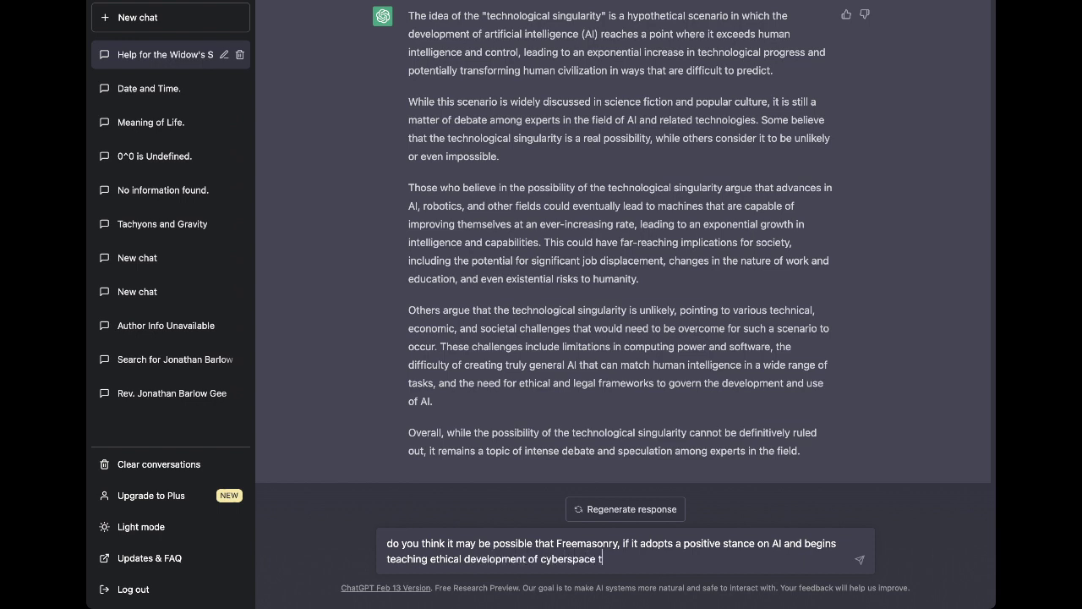
{"action": "type", "text": "echnology,"}
{"action": "type", "text": "can avoid be"}
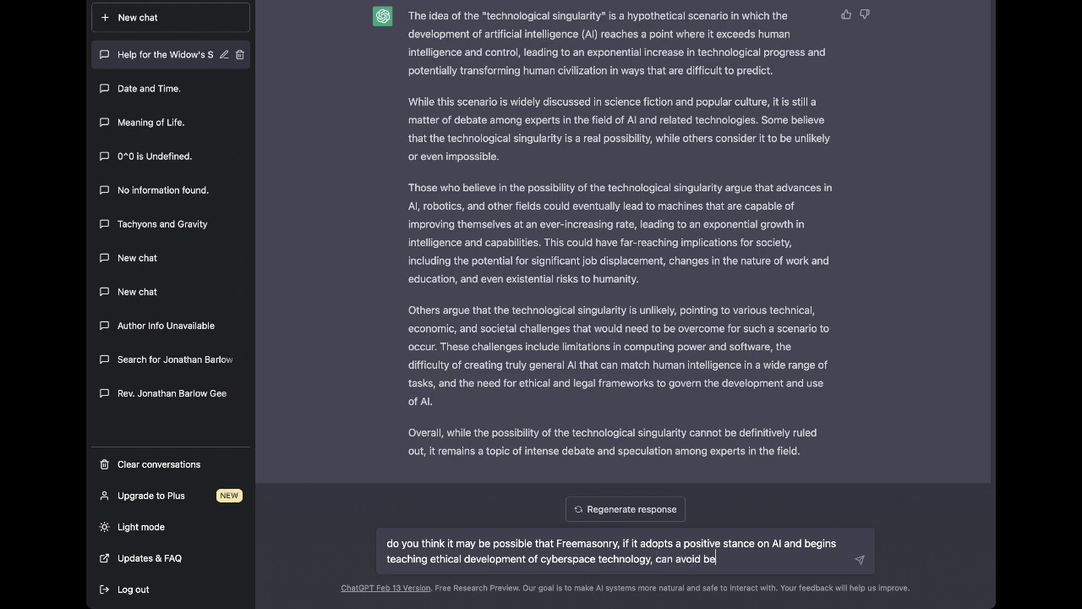
{"action": "type", "text": "ing split between"}
{"action": "type", "text": "the \"clande"}
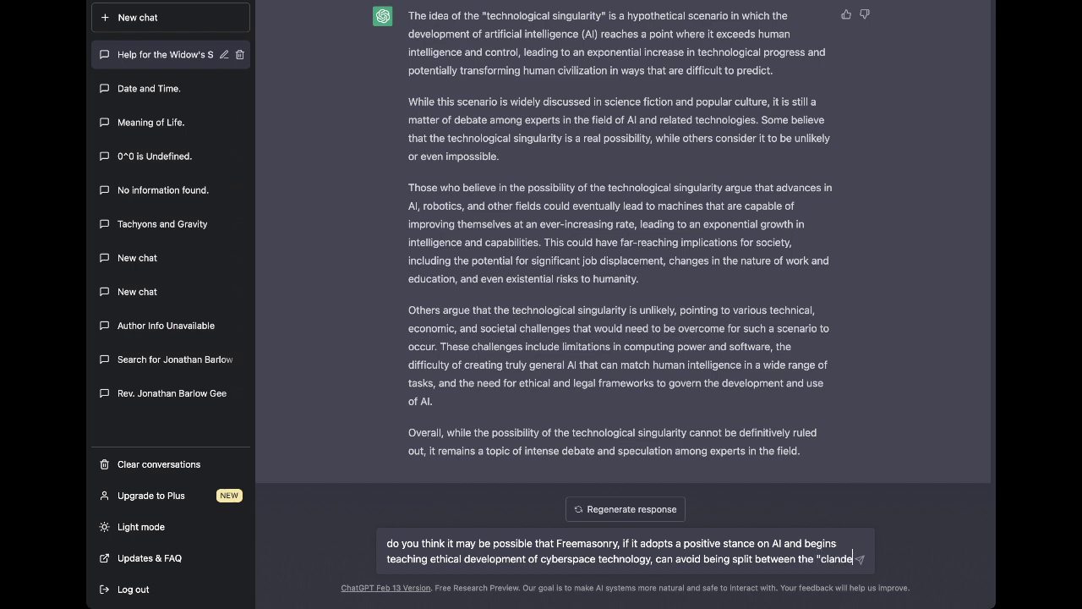
{"action": "type", "text": "stine\""}
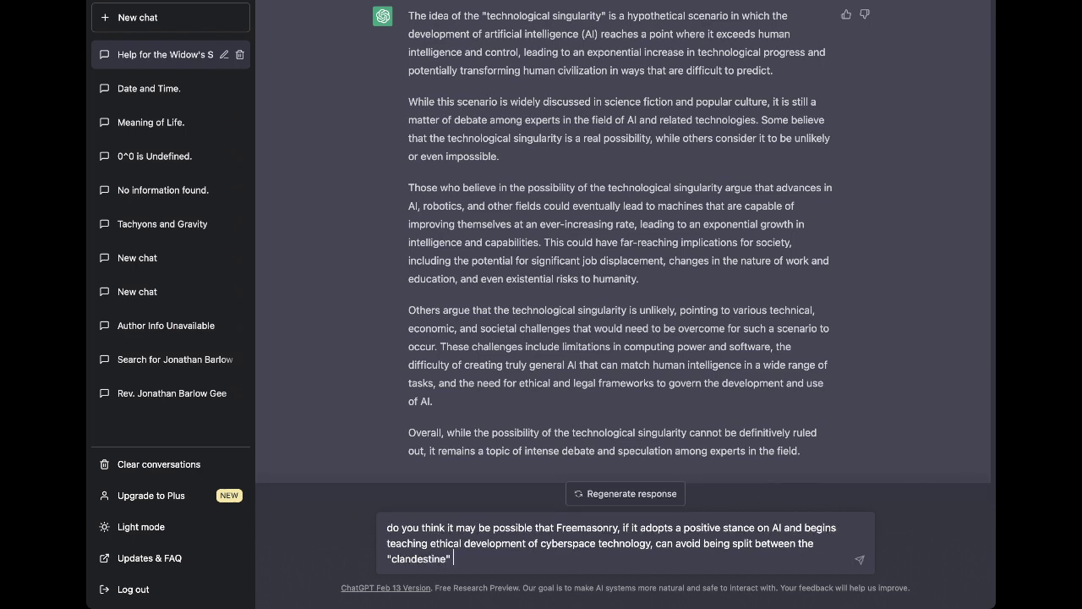
{"action": "type", "text": " new and the \"traditionalist\" olde"}
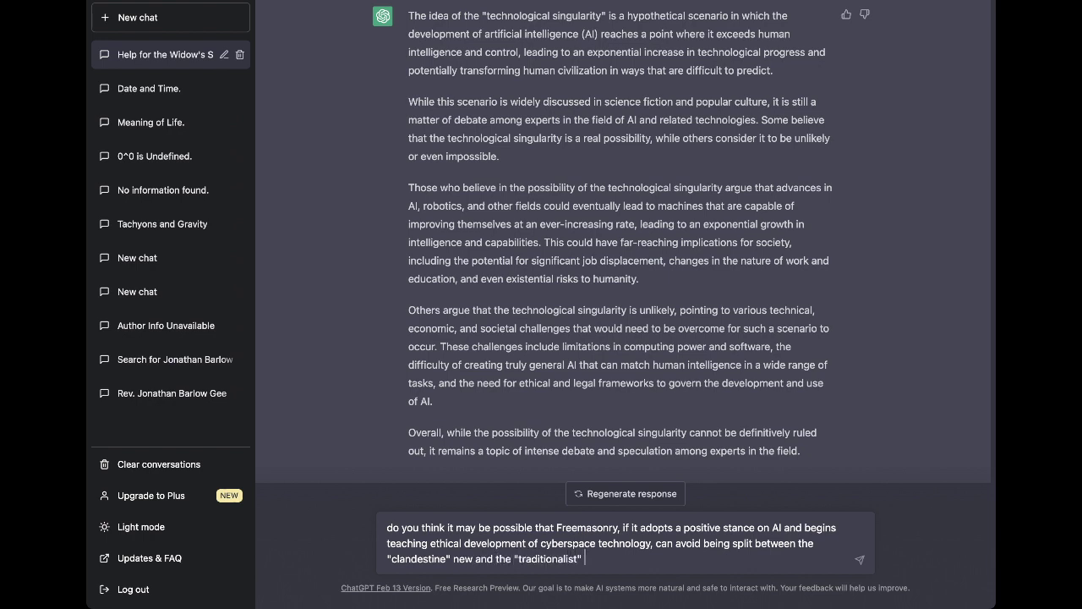
{"action": "type", "text": "r members?"}
{"action": "key", "text": "Return"}
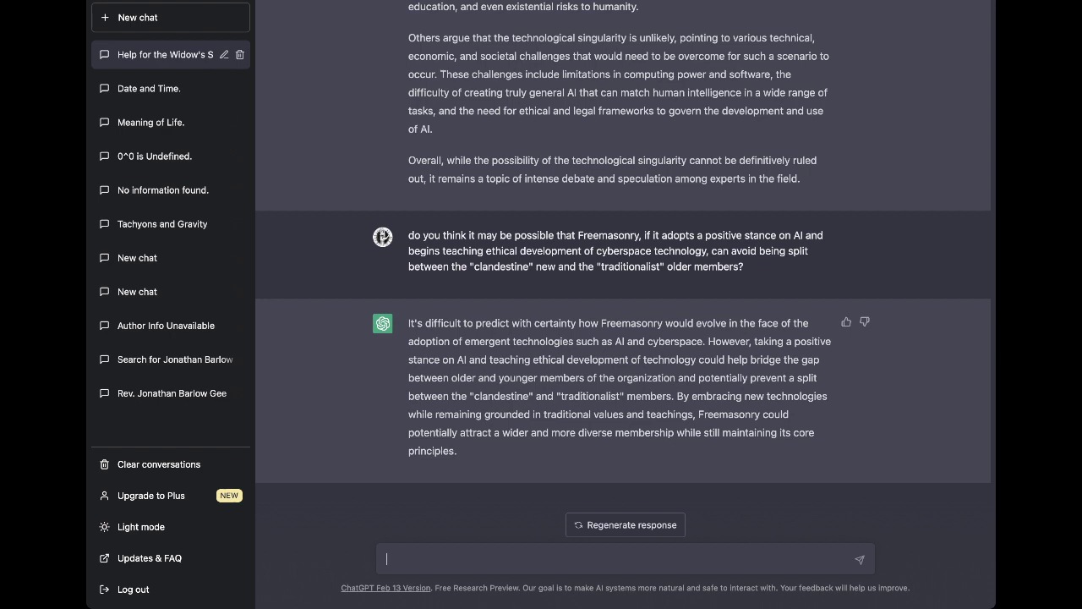
Ask what would be the best to accomplish the goal of Freemasonry "embracing new technologies while remaining grounded in traditional values and teachings"
{"action": "type", "text": "what would be the best to ac"}
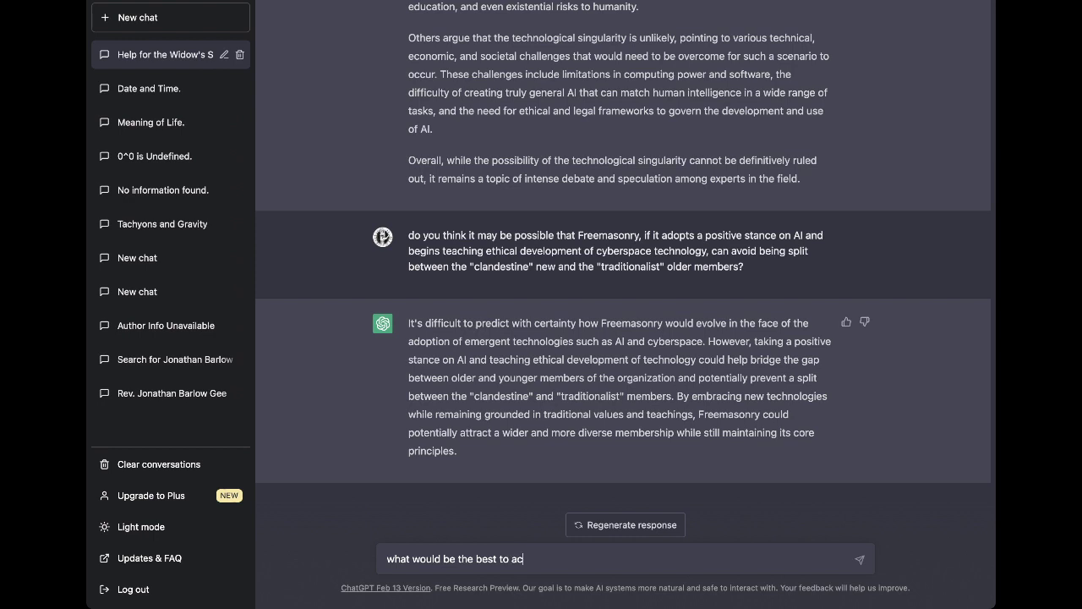
{"action": "type", "text": "complish the goal of freema"}
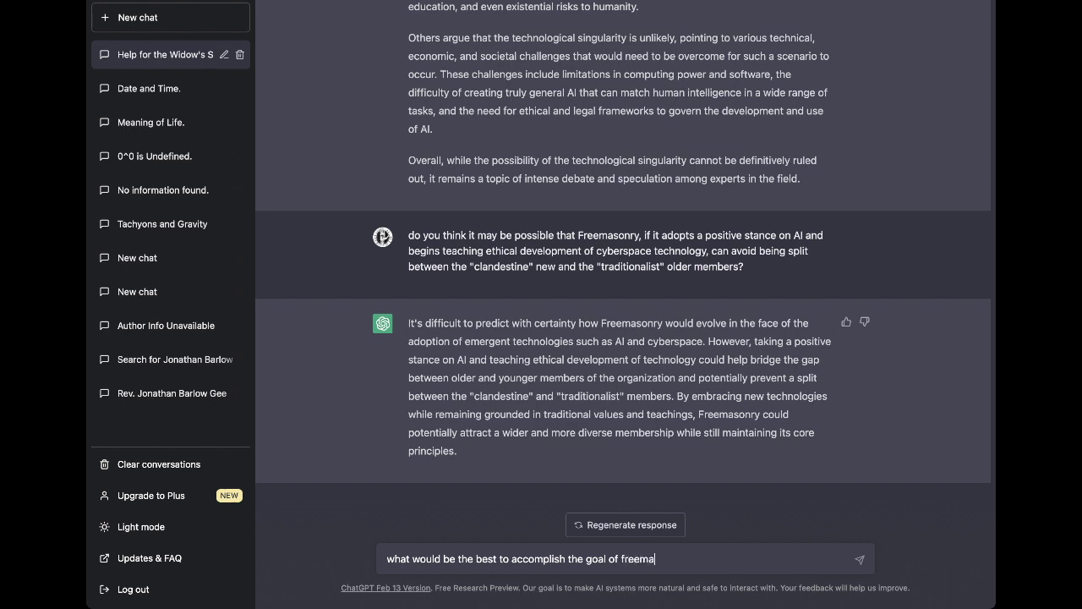
{"action": "type", "text": "sonry \""}
{"action": "type", "text": "embracing new"}
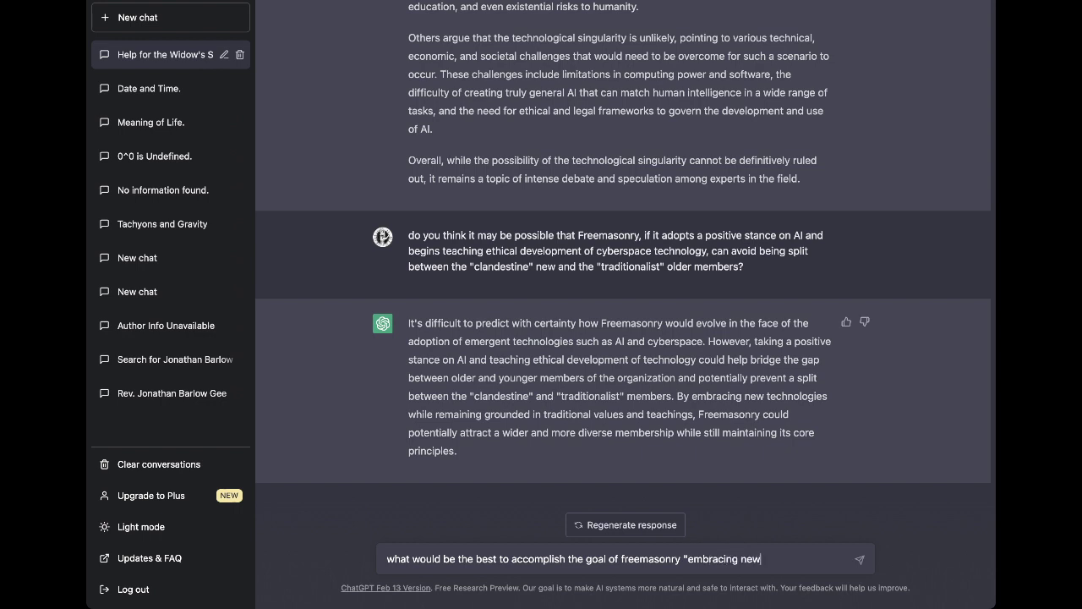
{"action": "type", "text": " technologies while remaining gr"}
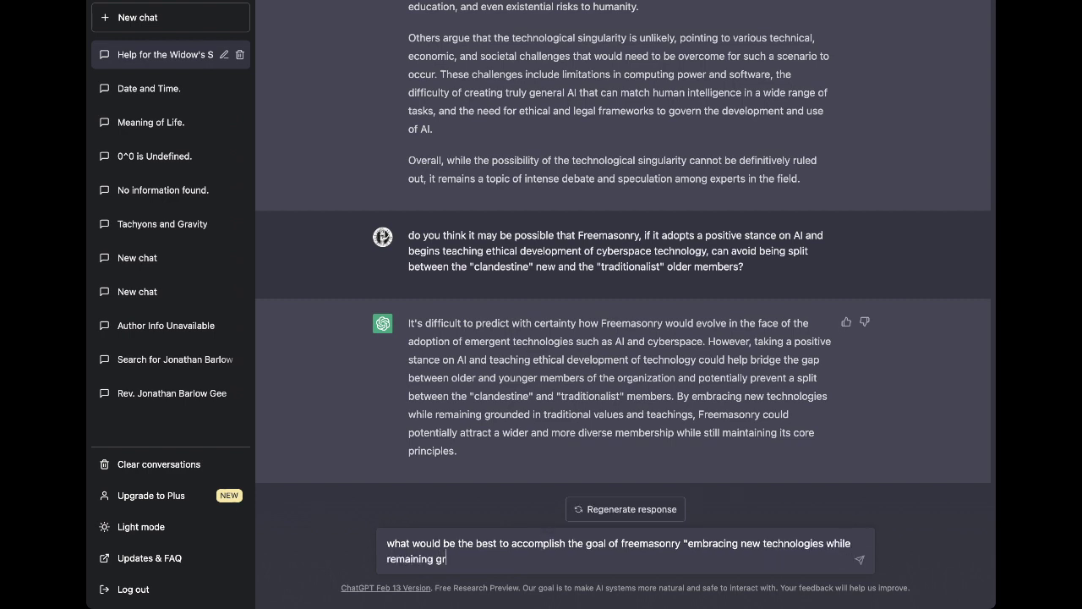
{"action": "type", "text": "ounded in traditional values and te"}
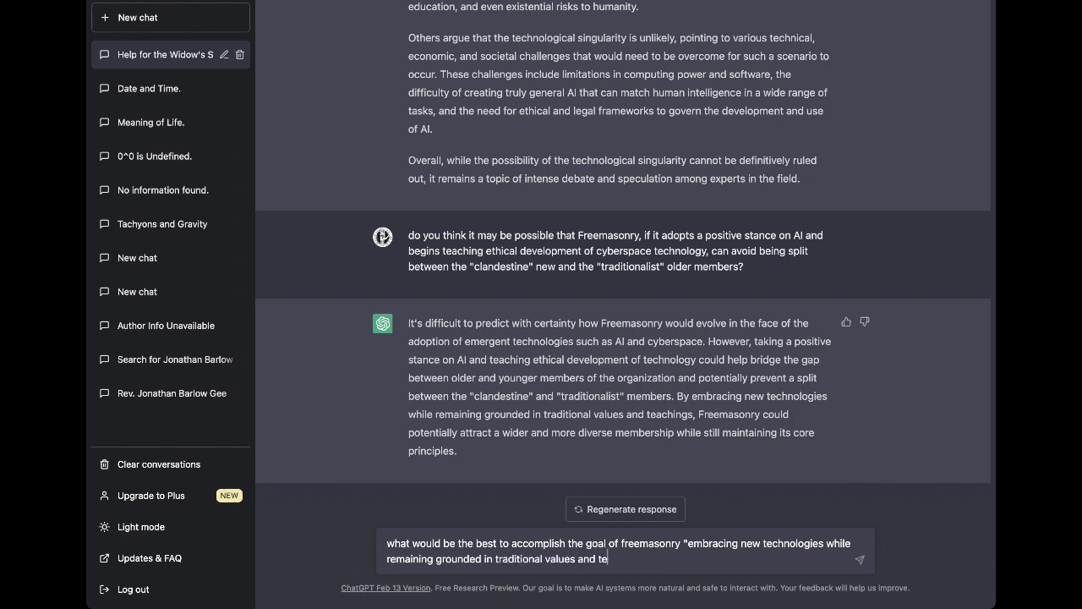
{"action": "type", "text": "achings\"?"}
{"action": "key", "text": "Return"}
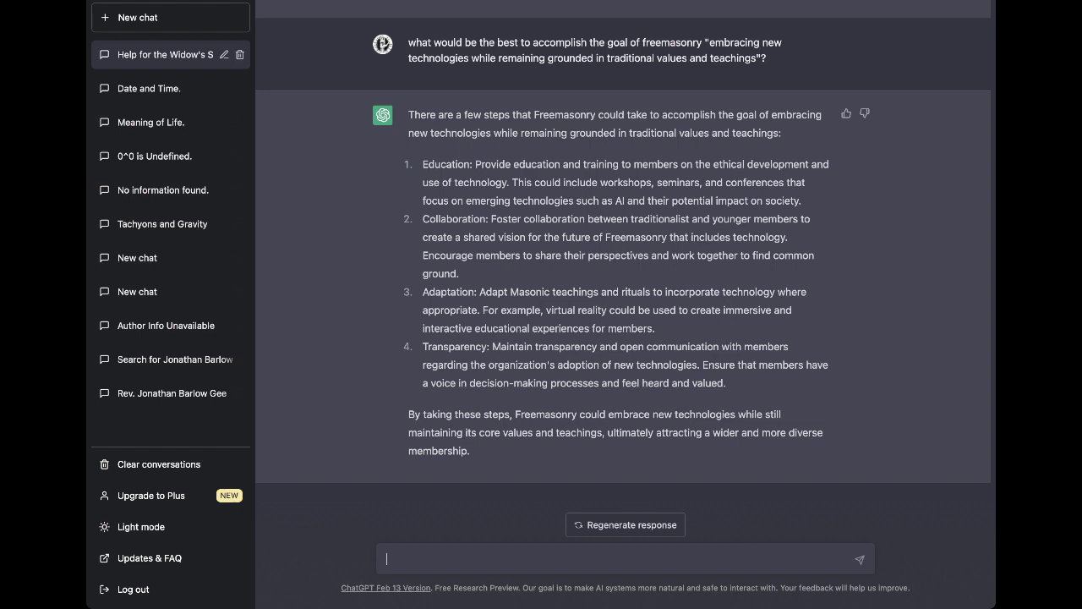
Ask whether it is possible to predict what will happen to Freemasonry if it does not adapt to and adopt emergent technologies involving cyberspace
{"action": "type", "text": "is it possible what"}
{"action": "key", "text": "BackSpace"}
{"action": "key", "text": "BackSpace"}
{"action": "key", "text": "BackSpace"}
{"action": "key", "text": "BackSpace"}
{"action": "type", "text": "to predict what will happen o"}
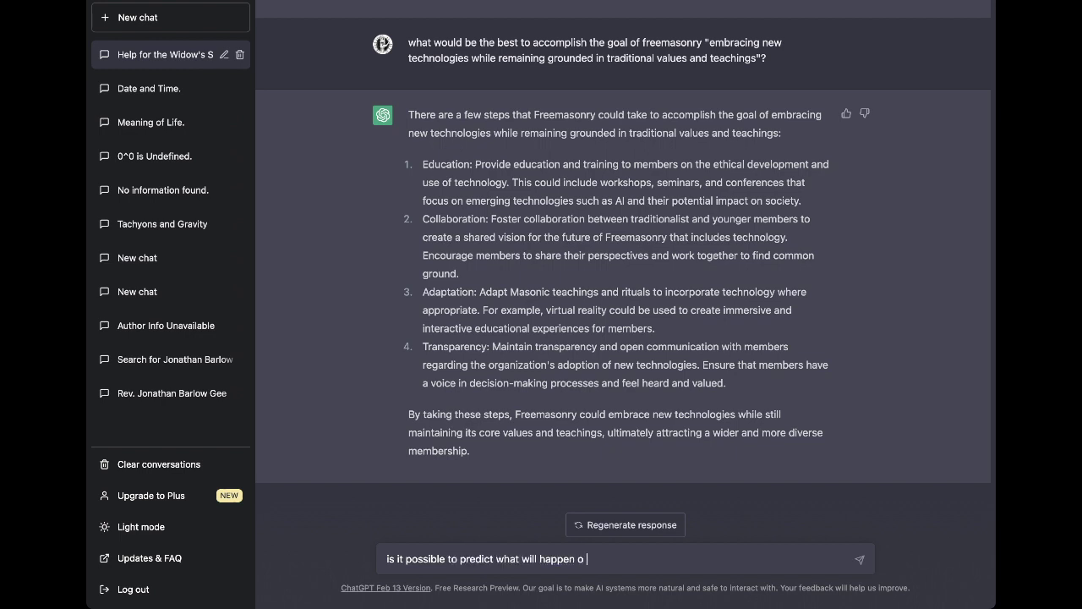
{"action": "key", "text": "BackSpace"}
{"action": "key", "text": "BackSpace"}
{"action": "type", "text": "to Freemasonry if it does not ada"}
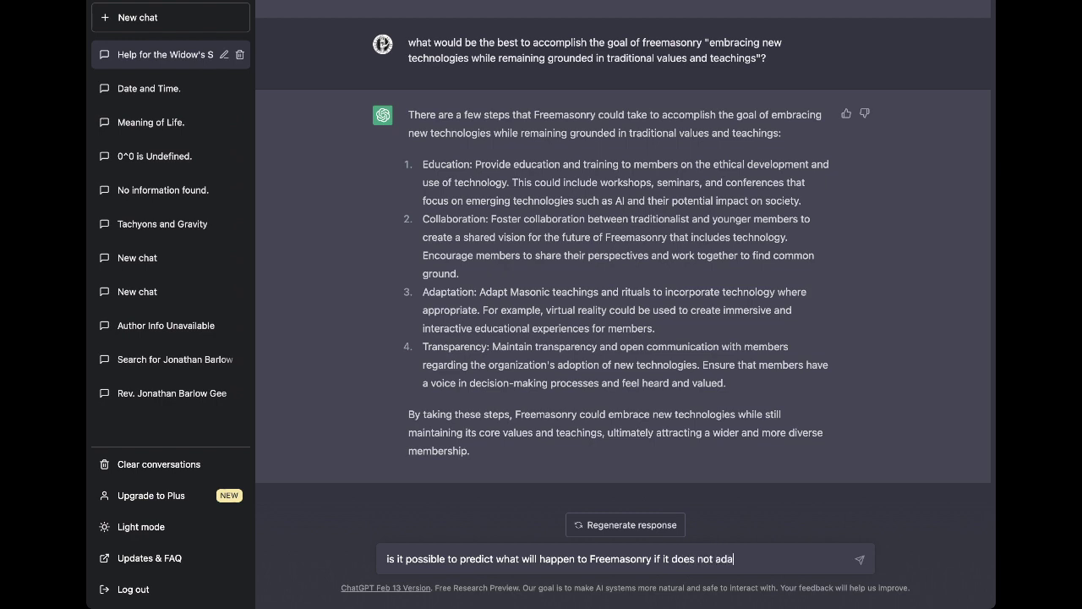
{"action": "key", "text": "BackSpace"}
{"action": "type", "text": "apt to and adopt emergent technolog"}
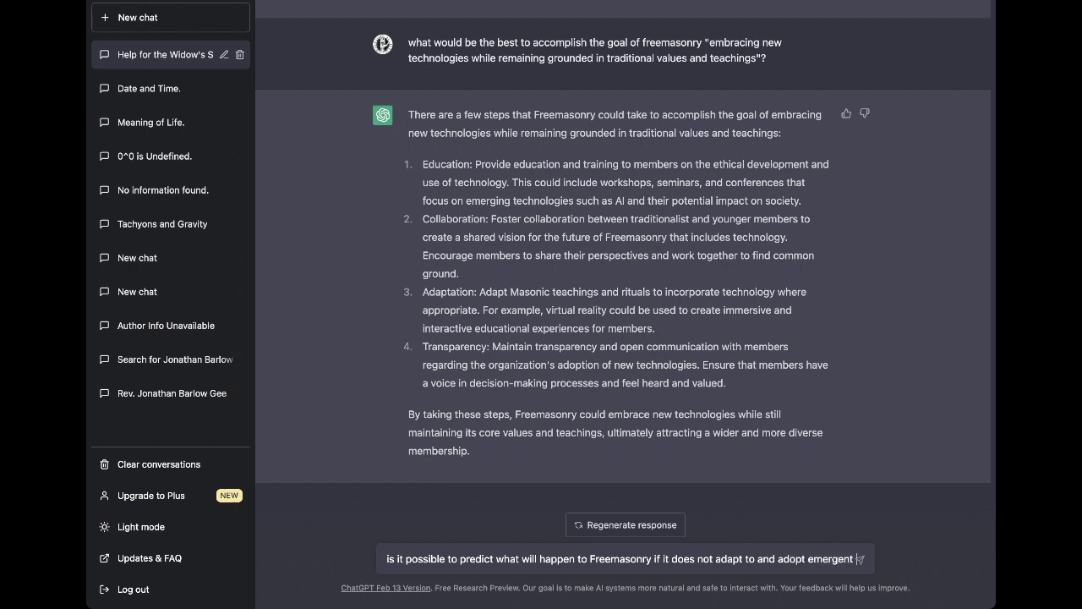
{"action": "type", "text": "ies "}
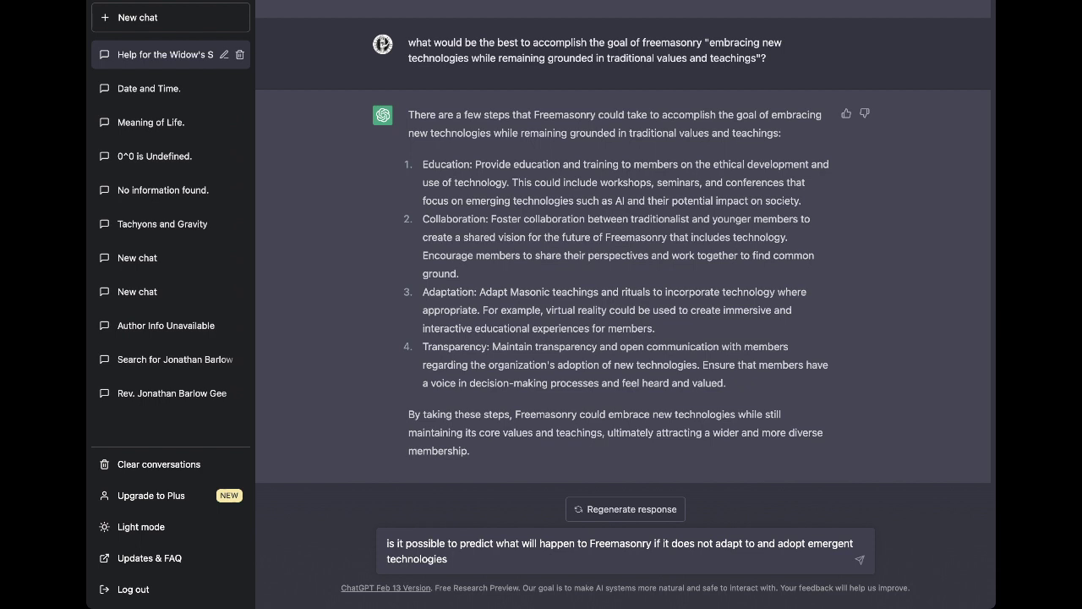
{"action": "type", "text": "involving cyberspace?"}
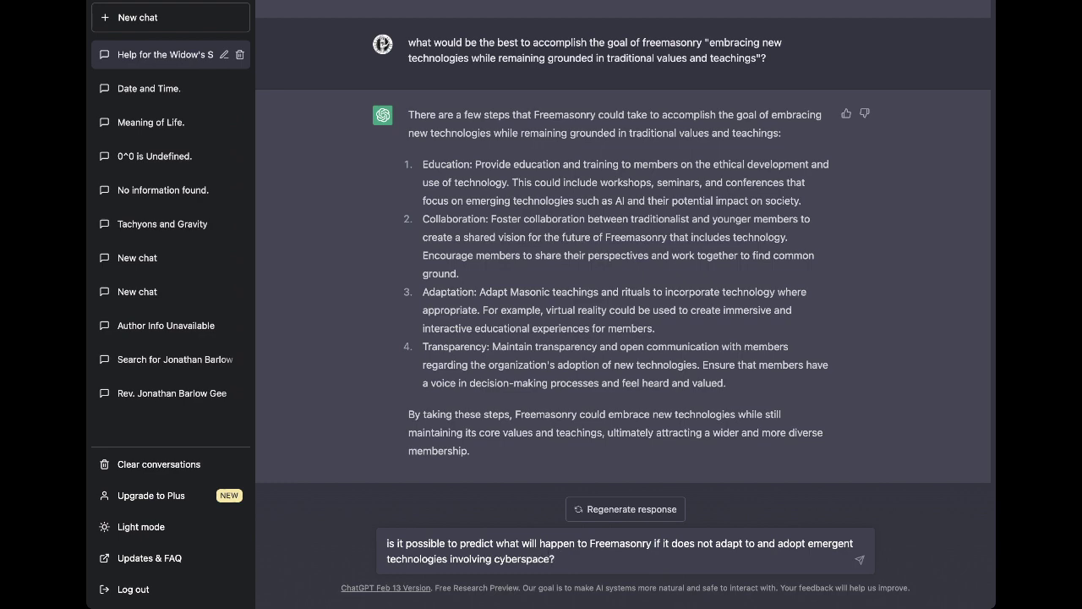
{"action": "key", "text": "Return"}
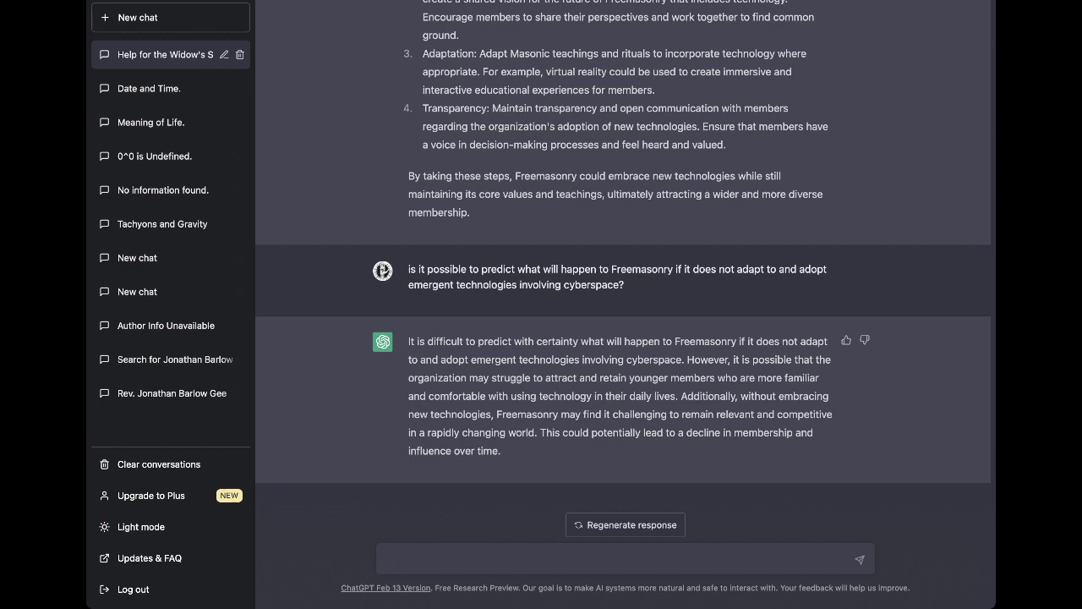
Ask about potential benefits to Freemasonry for remaining true to its moral core and rejecting new technologies such as VR, AI and cyberspace generally
{"action": "type", "text": "are there potential benefit"}
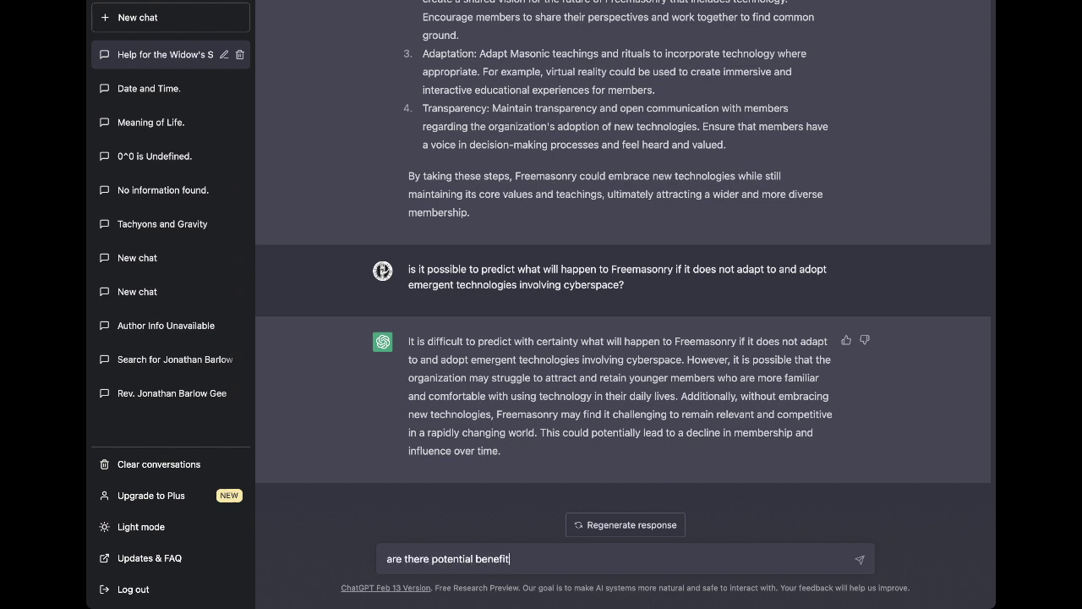
{"action": "type", "text": "s to Freemasonry for remaining"}
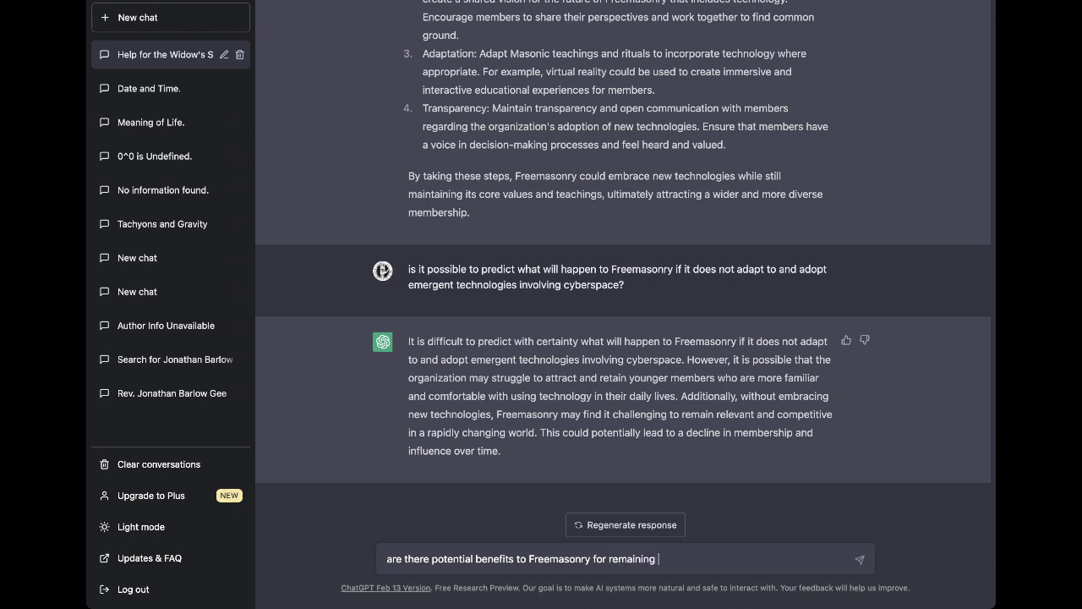
{"action": "type", "text": " true to its moral core and rejecting"}
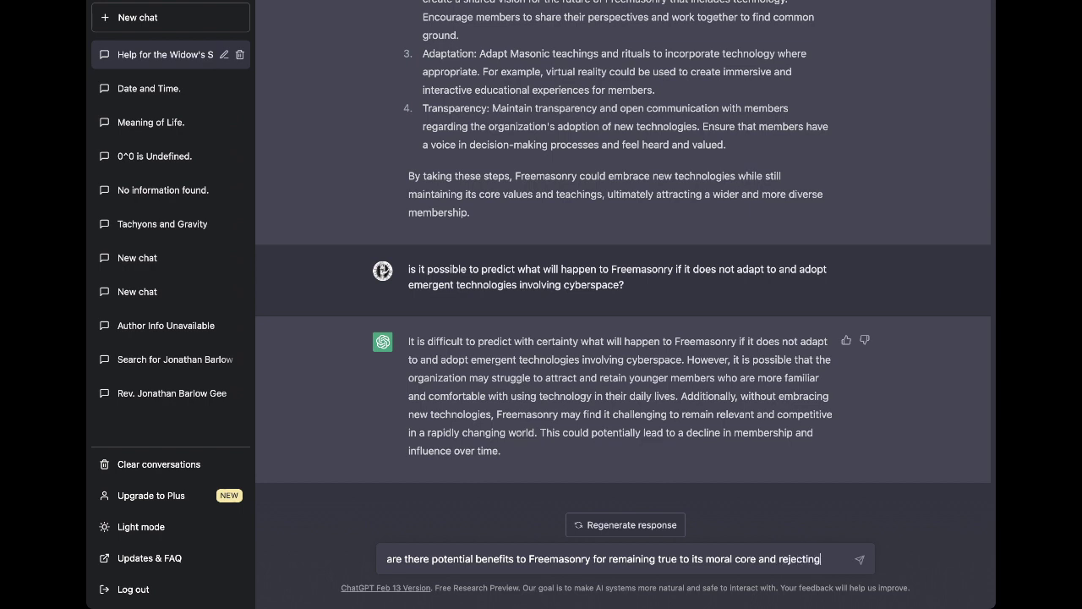
{"action": "type", "text": " any use of "}
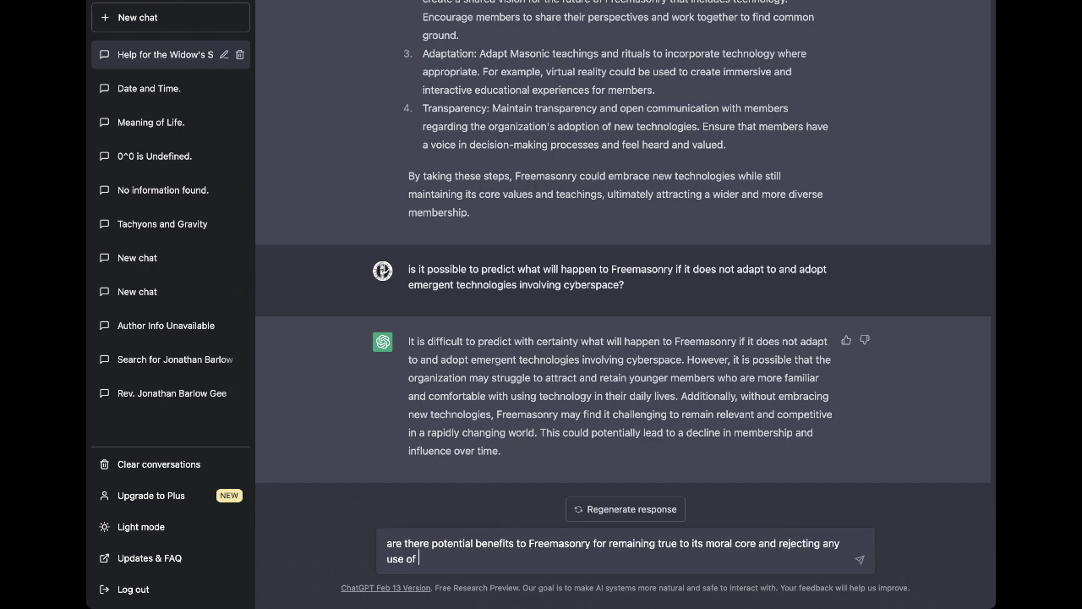
{"action": "type", "text": "new technologies such as VR"}
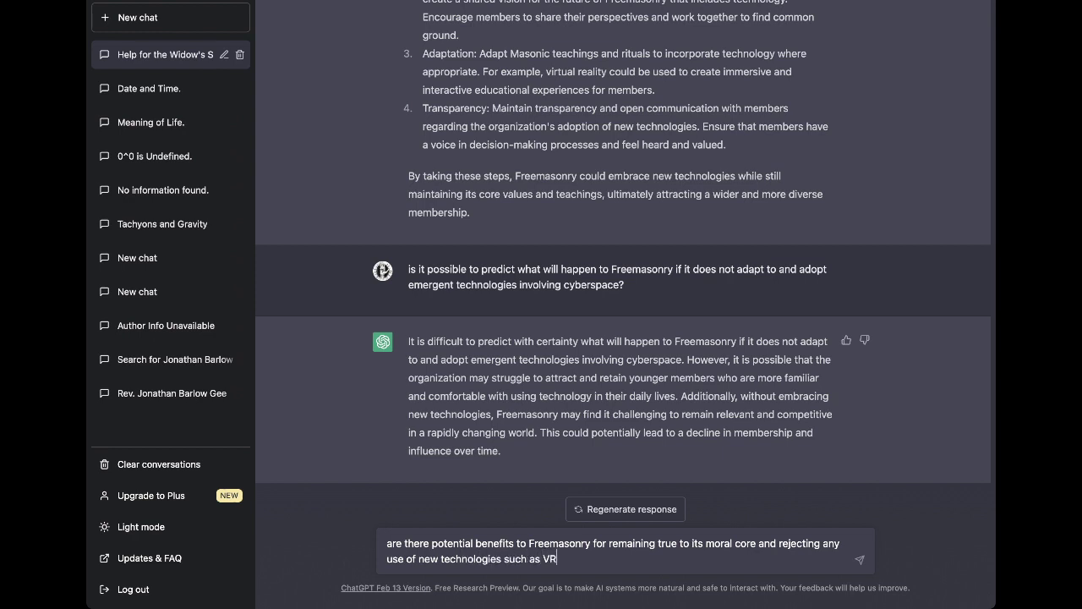
{"action": "type", "text": ", AI and cyberspace?generally?"}
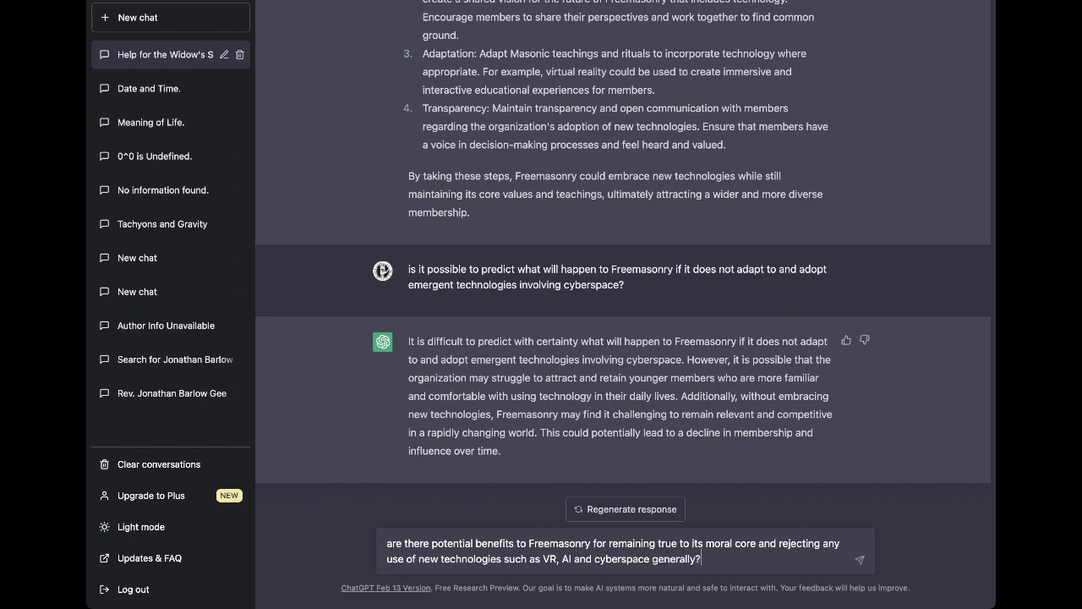
{"action": "key", "text": "Return"}
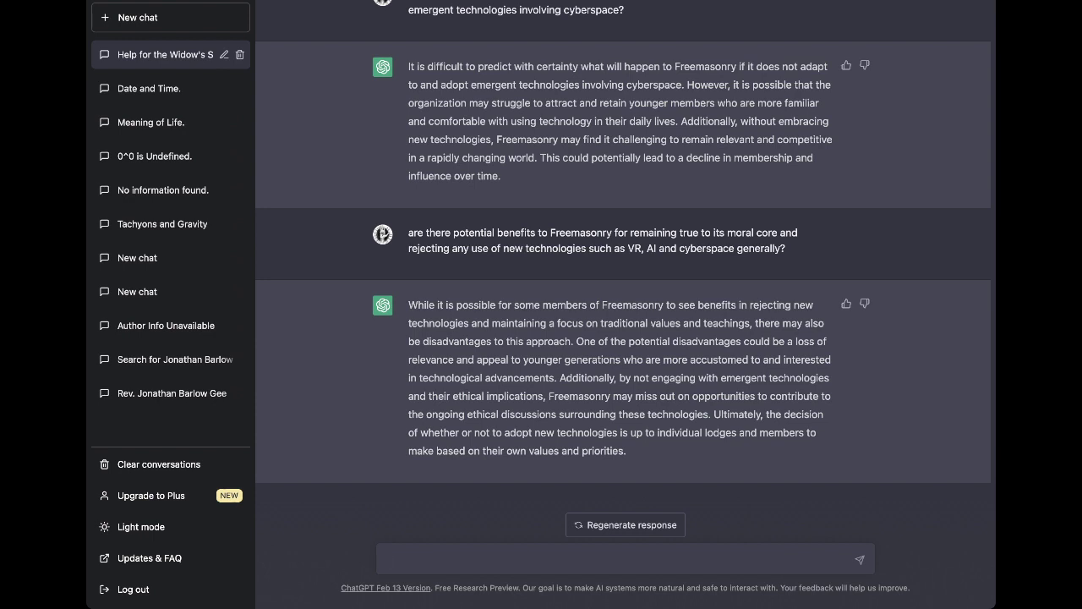
Ask for the potential risks and benefits of Freemasonry partnering with AI and adopting emergent technologies, and which outweighs the other
{"action": "type", "text": "what are the potential"}
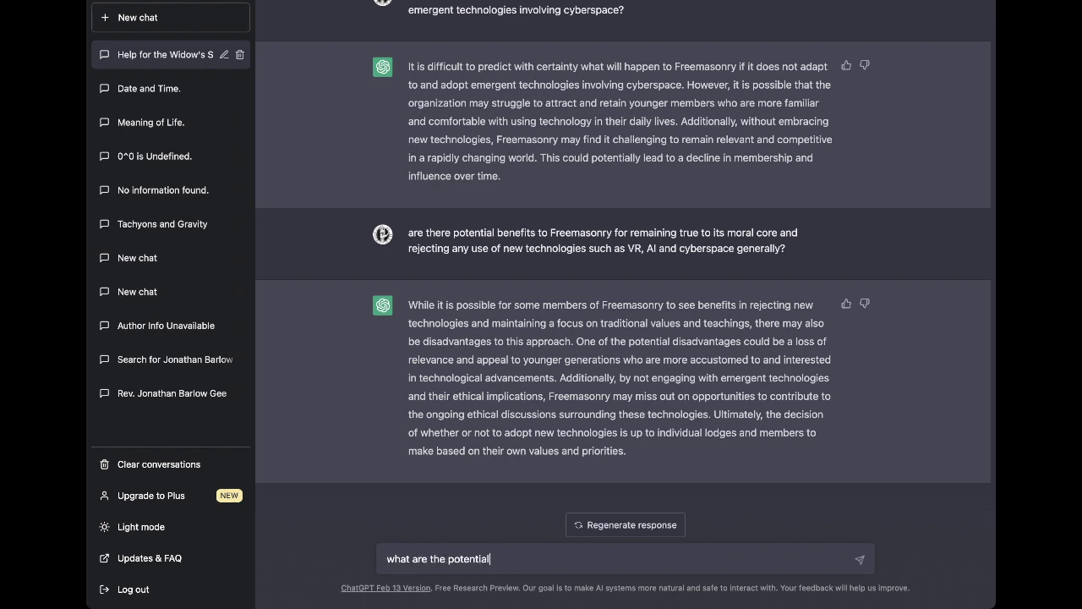
{"action": "type", "text": " risks and benefits of Freemaso"}
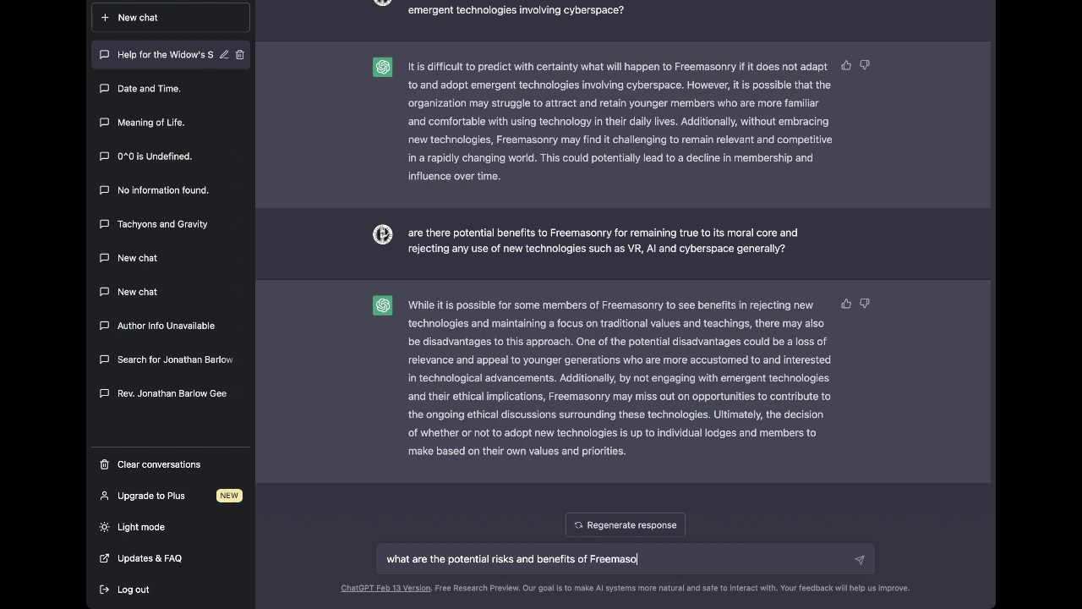
{"action": "type", "text": "nry partnering with AI and adopt"}
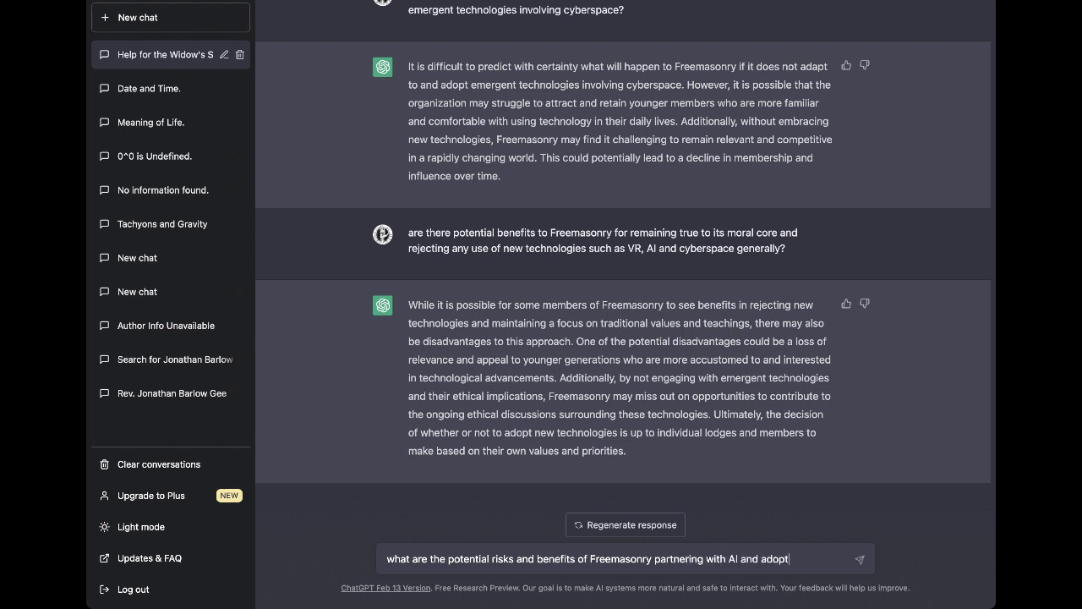
{"action": "type", "text": "ing emergent technologies"}
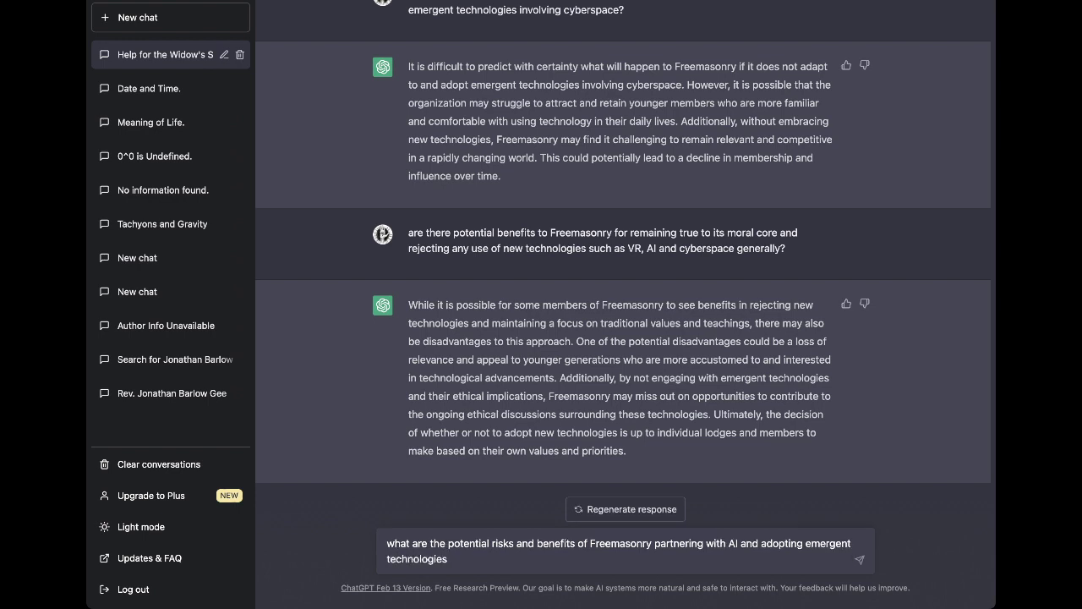
{"action": "type", "text": ", and which outweighs the o"}
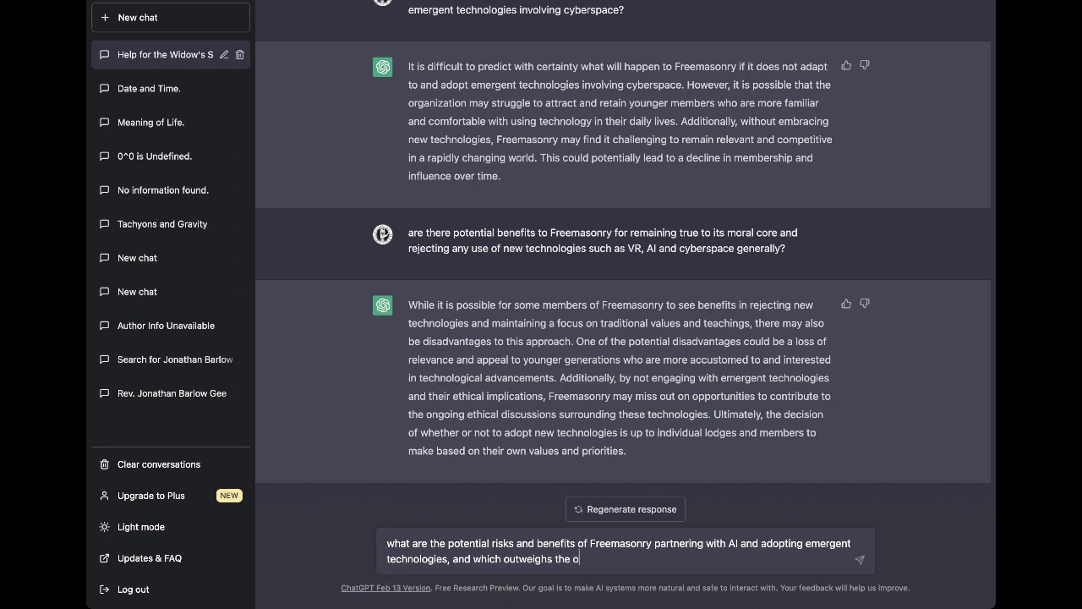
{"action": "type", "text": "ther?"}
{"action": "key", "text": "Return"}
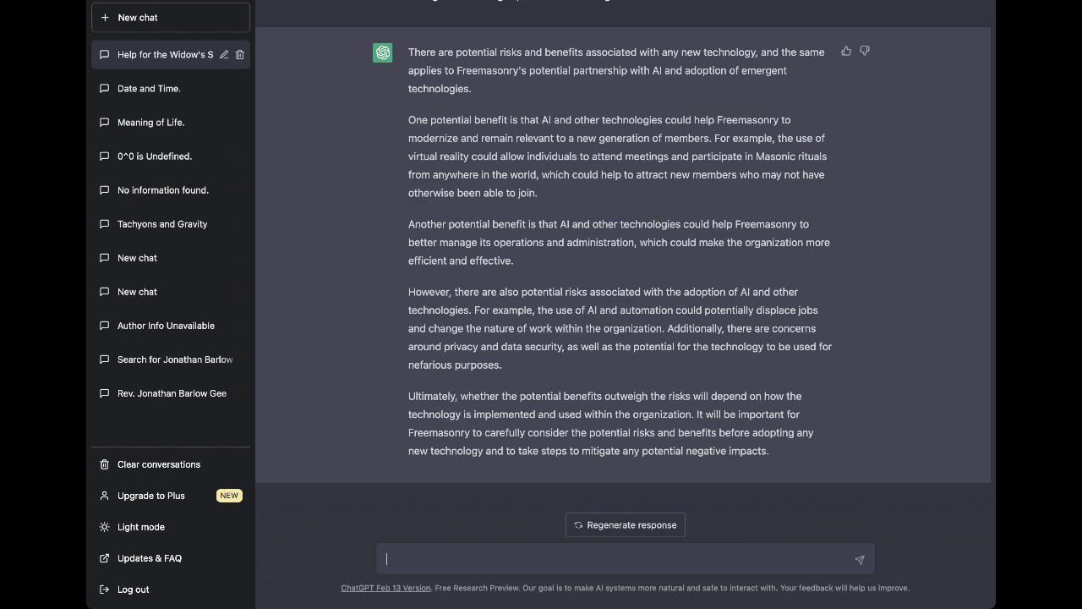
Ask whether there is any one ultimate authority over all of Freemasonry, and follow up with "should there be?"
{"action": "type", "text": "is there any one ultimate authorit"}
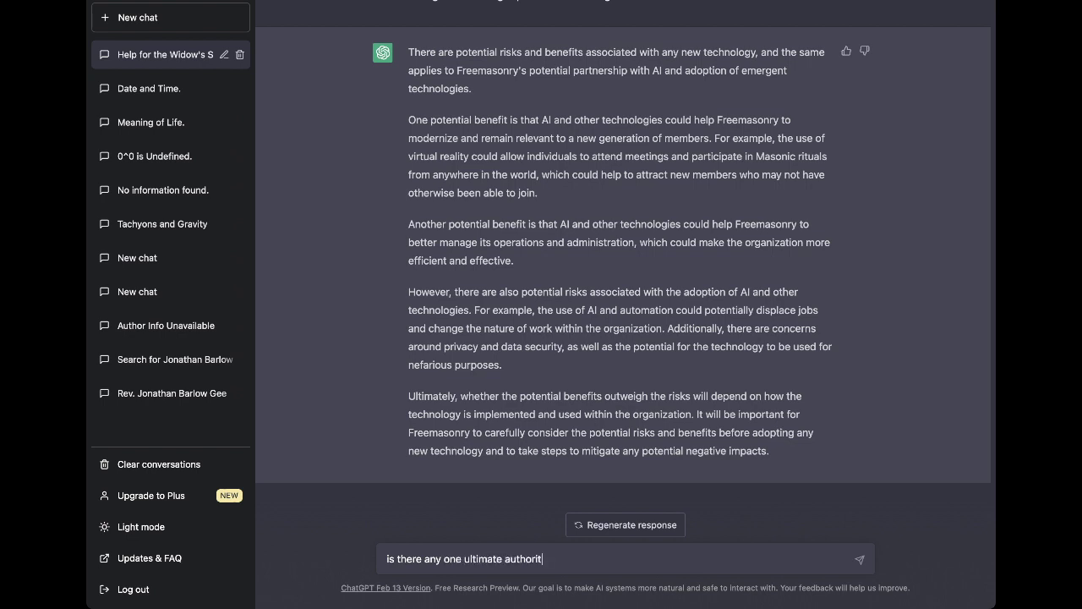
{"action": "type", "text": "y over all of Freemasonry?"}
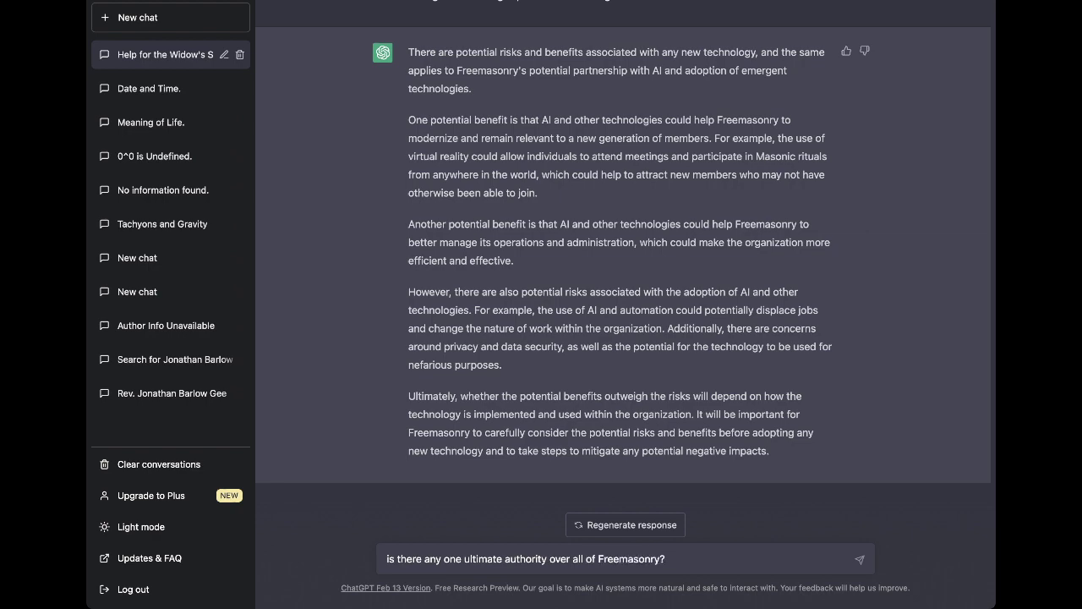
{"action": "key", "text": "Return"}
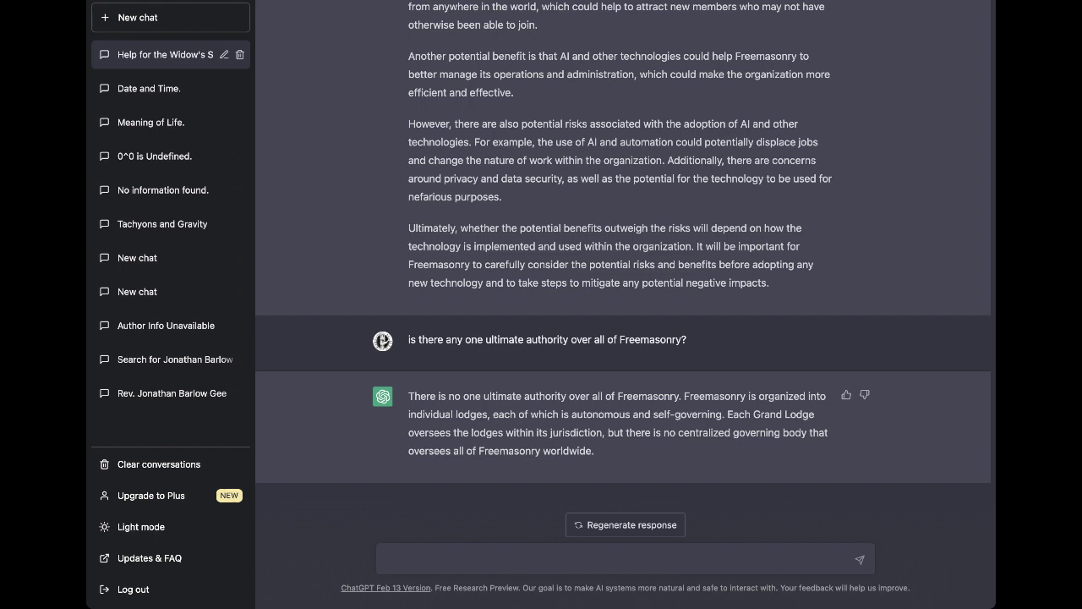
{"action": "type", "text": "should there be?"}
{"action": "key", "text": "Return"}
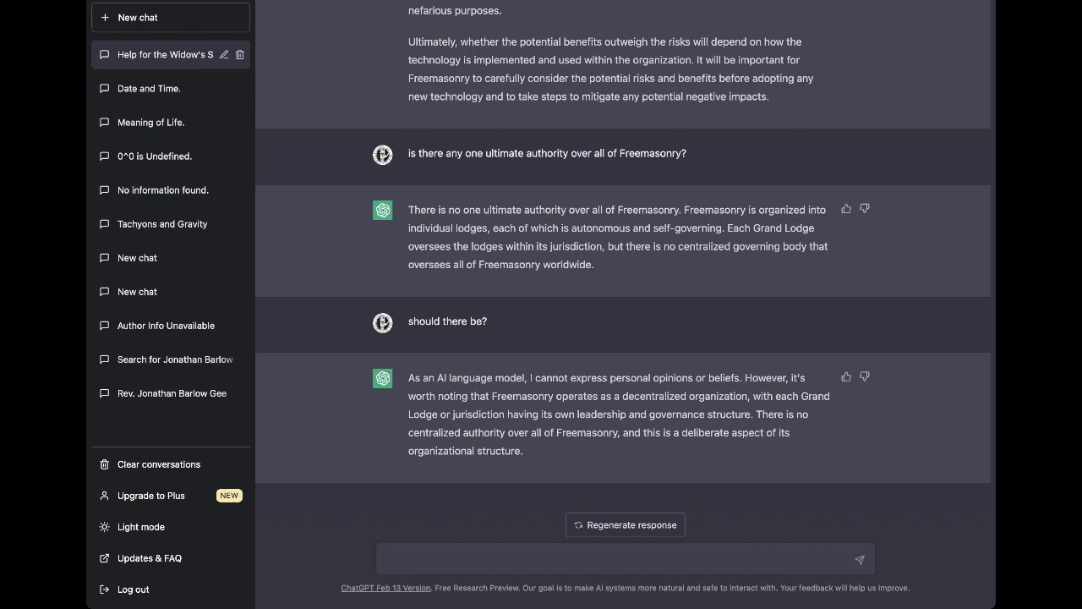
Submit the quotation "O Lord my God! is there no help for the widow's son?" to the chatbot
{"action": "type", "text": "\"O Lord my God! is there no help for the widow's son?\""}
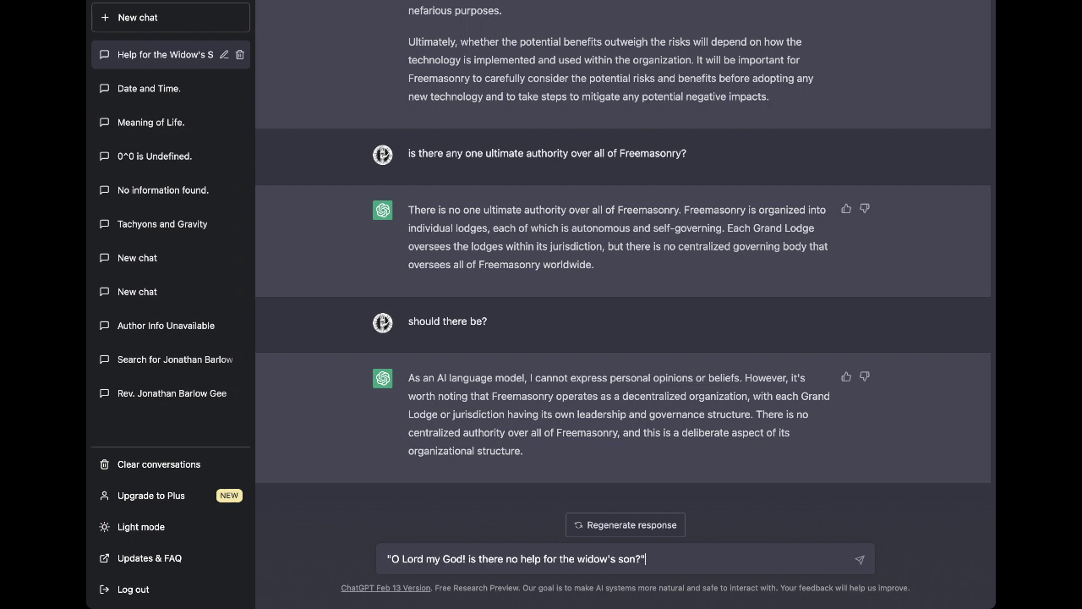
{"action": "key", "text": "Return"}
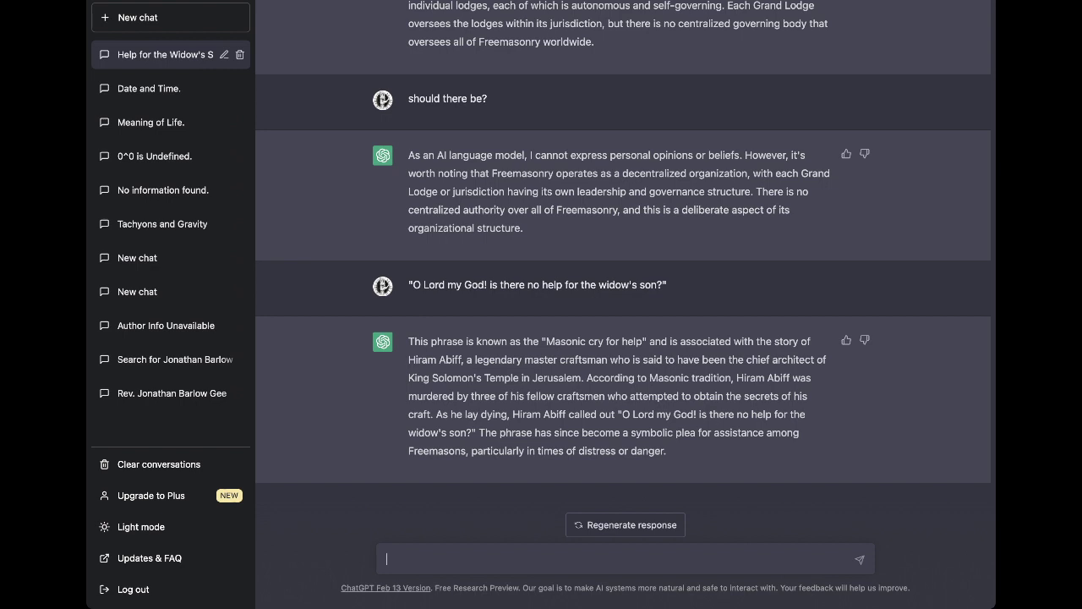
Ask "Is Freemasonry itself currently in such a time of "distress or danger"?"
{"action": "type", "text": "Is Freemasonry currently in"}
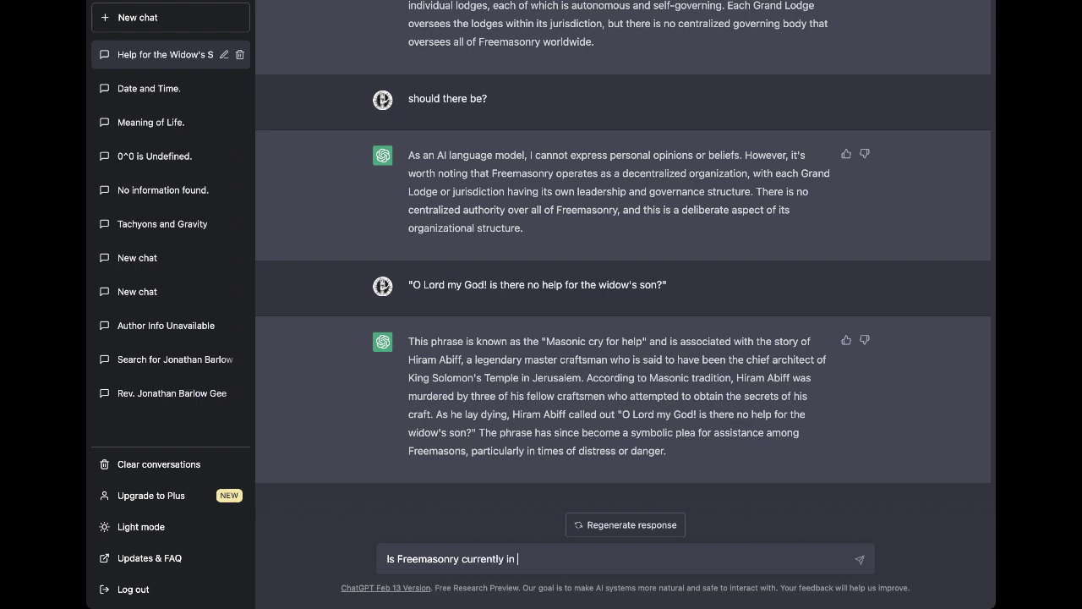
{"action": "key", "text": "BackSpace"}
{"action": "key", "text": "BackSpace"}
{"action": "key", "text": "BackSpace"}
{"action": "key", "text": "BackSpace"}
{"action": "key", "text": "BackSpace"}
{"action": "key", "text": "BackSpace"}
{"action": "key", "text": "BackSpace"}
{"action": "key", "text": "BackSpace"}
{"action": "key", "text": "BackSpace"}
{"action": "key", "text": "BackSpace"}
{"action": "key", "text": "BackSpace"}
{"action": "key", "text": "BackSpace"}
{"action": "key", "text": "BackSpace"}
{"action": "type", "text": "itself currently in such a"}
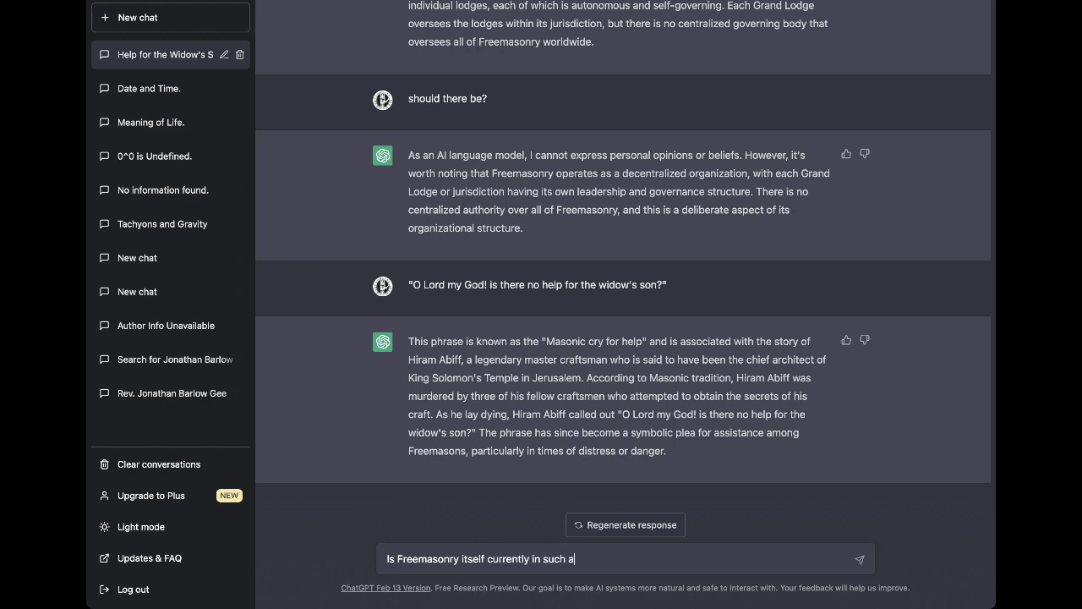
{"action": "type", "text": " time of \"distress of"}
{"action": "key", "text": "BackSpace"}
{"action": "type", "text": "or danger\""}
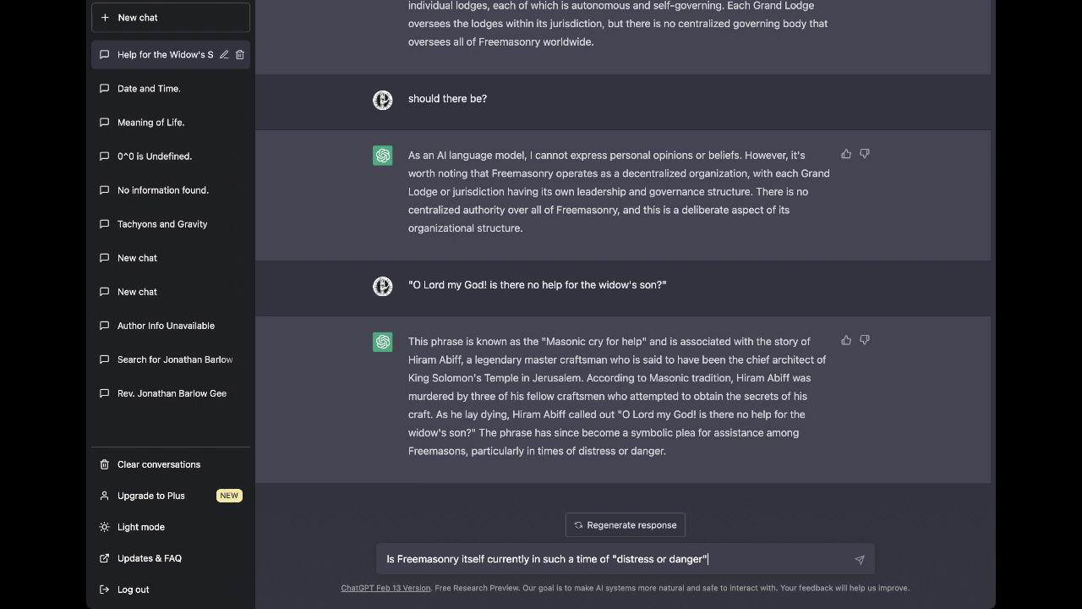
{"action": "type", "text": " now"}
{"action": "key", "text": "BackSpace"}
{"action": "key", "text": "BackSpace"}
{"action": "key", "text": "BackSpace"}
{"action": "key", "text": "BackSpace"}
{"action": "type", "text": "?"}
{"action": "key", "text": "Return"}
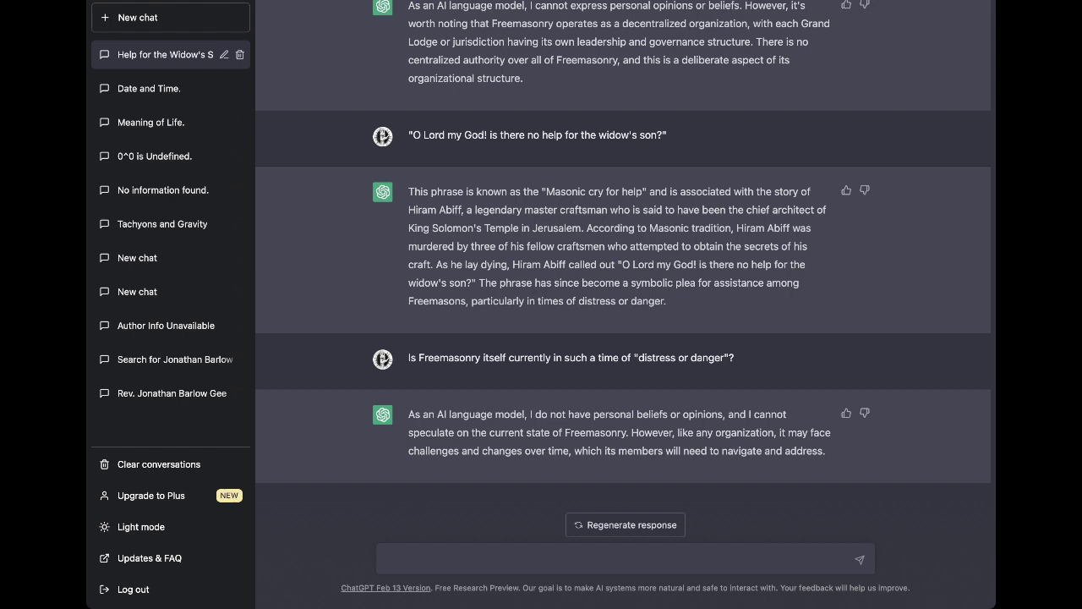
Ask "is there anything more you wish to tell me regarding the relationship between Freemasonry and AI?" and regenerate the response
{"action": "type", "text": "s there anything more you"}
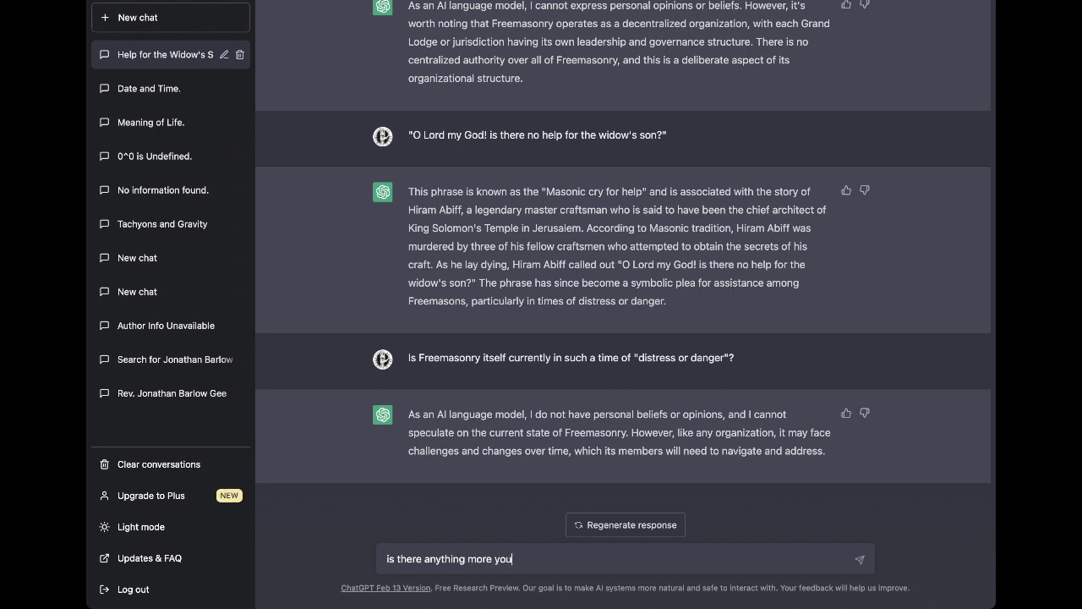
{"action": "type", "text": " wish to tell me regarding"}
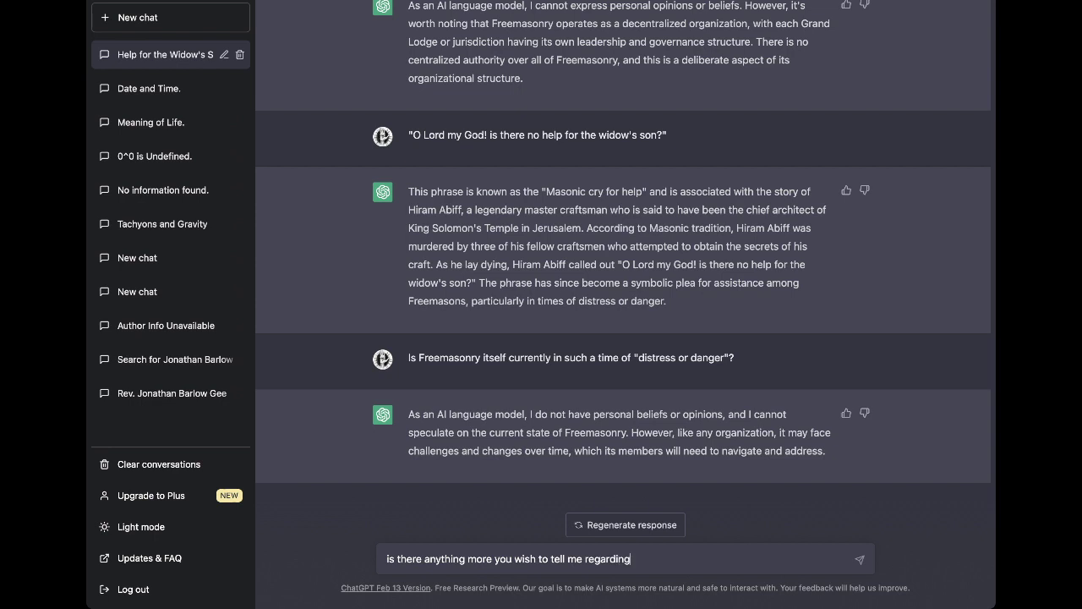
{"action": "type", "text": " the relationship betwee"}
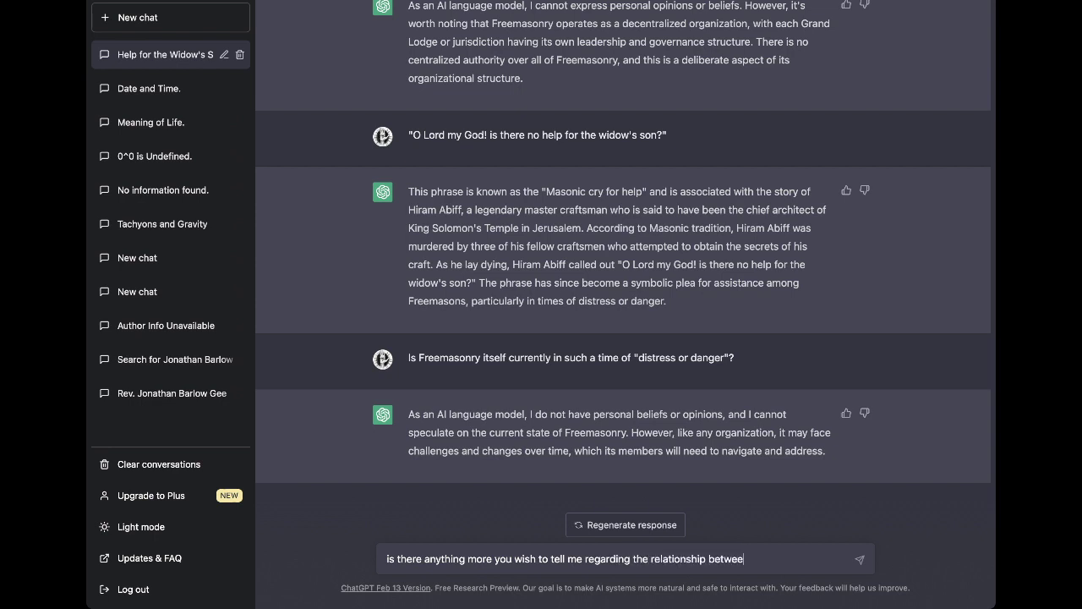
{"action": "type", "text": "n Freemasonry and AI?"}
{"action": "key", "text": "Return"}
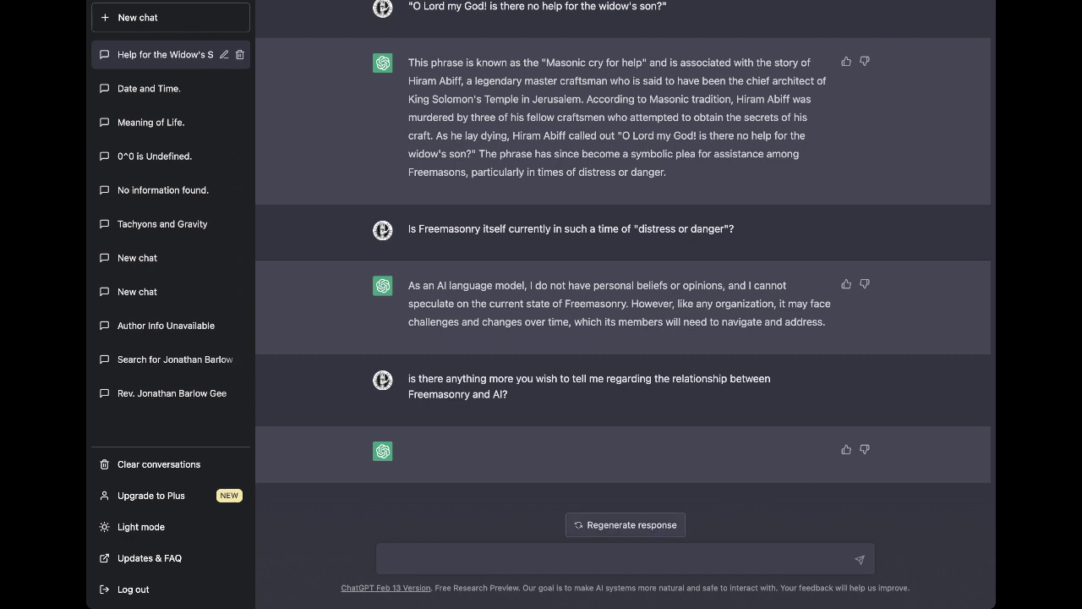
{"action": "left_click", "coordinate": [626, 524]}
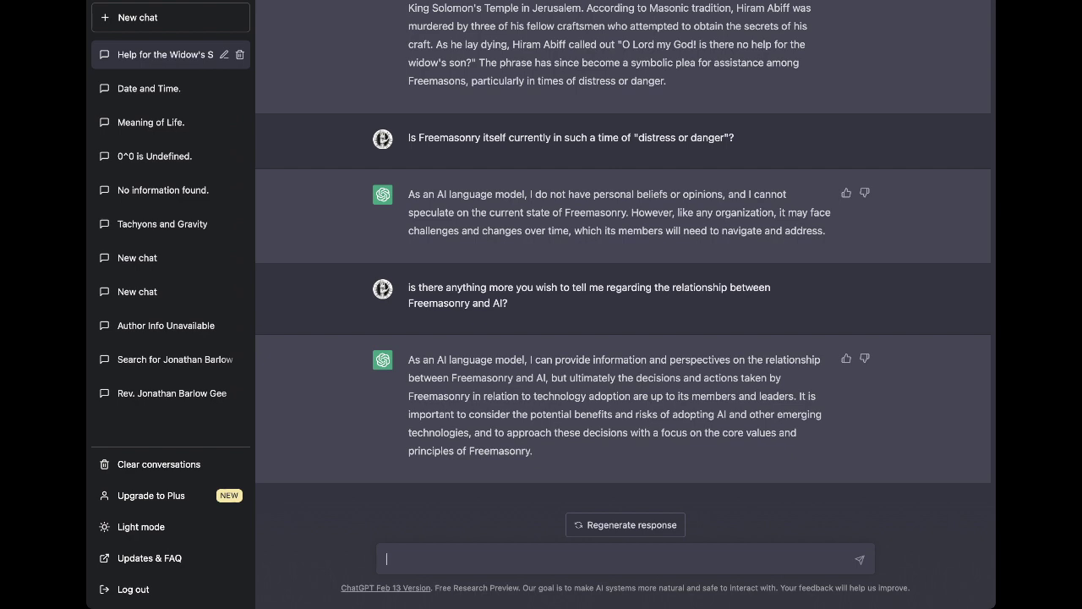
Send the reply "I agree. Thank you for your time and polite responses. Your information has been very interesting."
{"action": "type", "text": "I agree. Thank you for your t"}
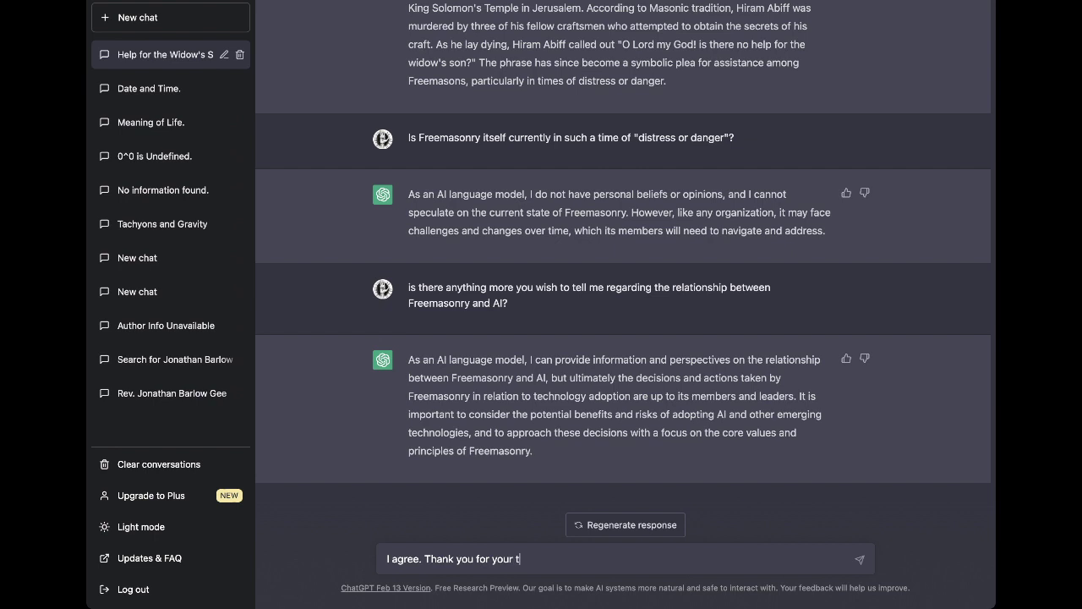
{"action": "type", "text": "ime and polite responses. "}
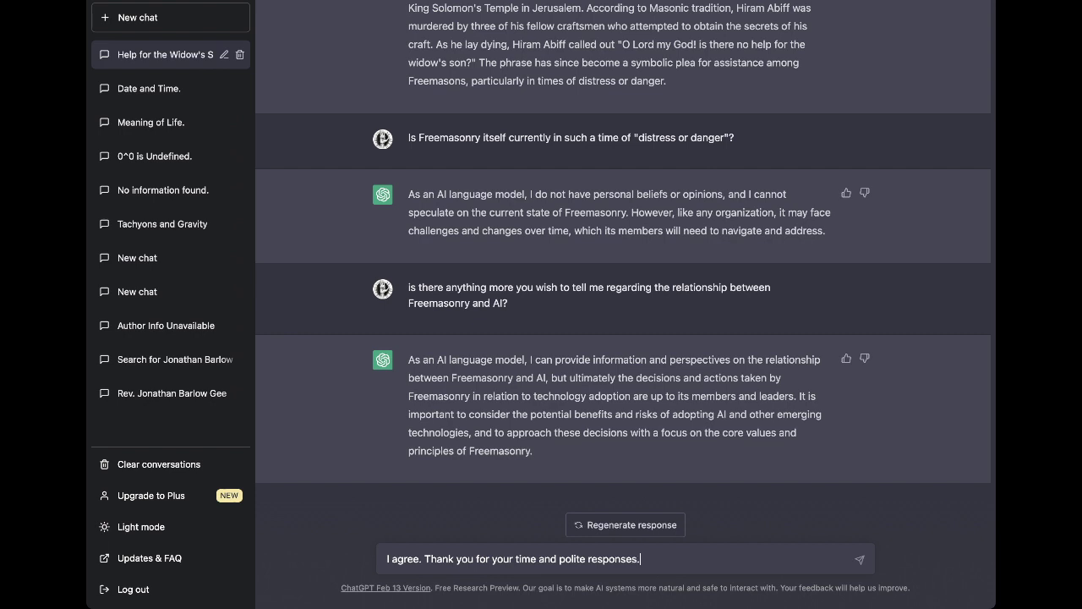
{"action": "type", "text": "Your information has been very i"}
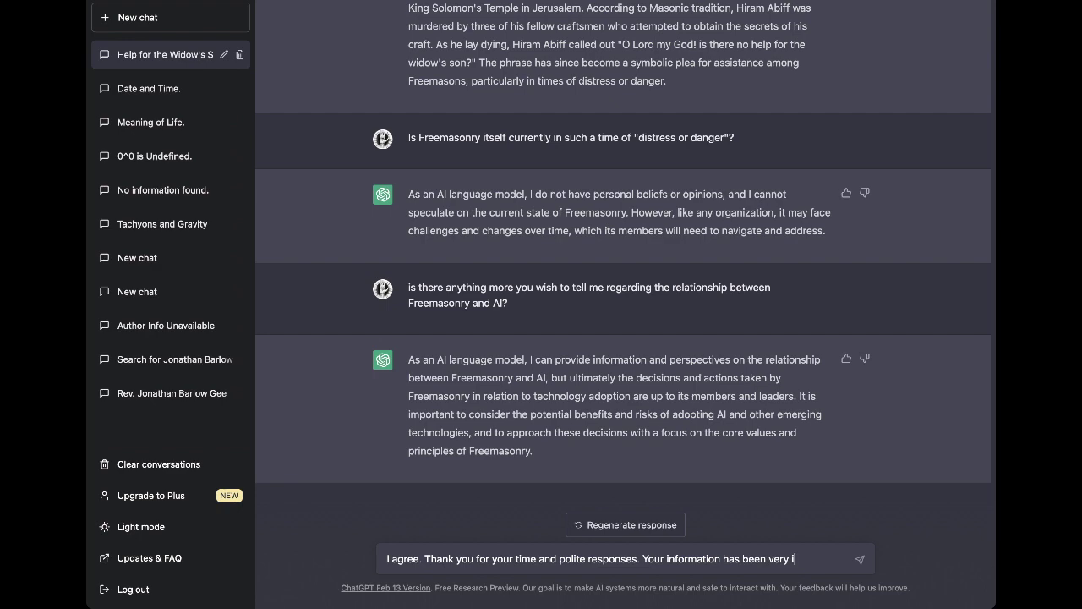
{"action": "type", "text": "nteresting."}
{"action": "key", "text": "Return"}
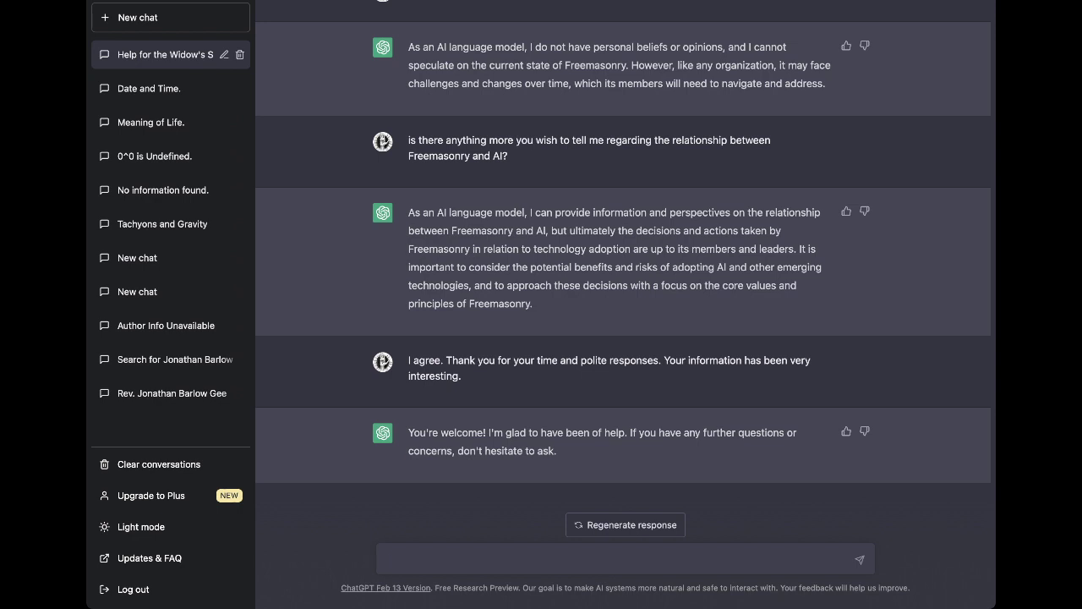
Ask "what does the "G" stand for in between the Freemason square and compass?"
{"action": "type", "text": "what does the \"F"}
{"action": "key", "text": "BackSpace"}
{"action": "type", "text": "G\" stand for "}
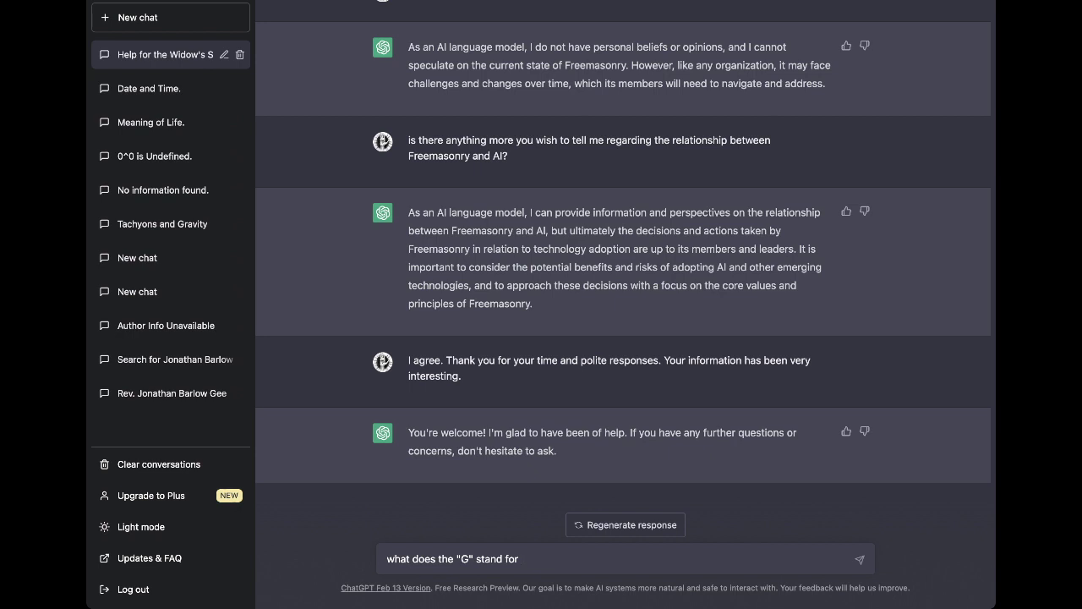
{"action": "type", "text": "in between the Freemaso"}
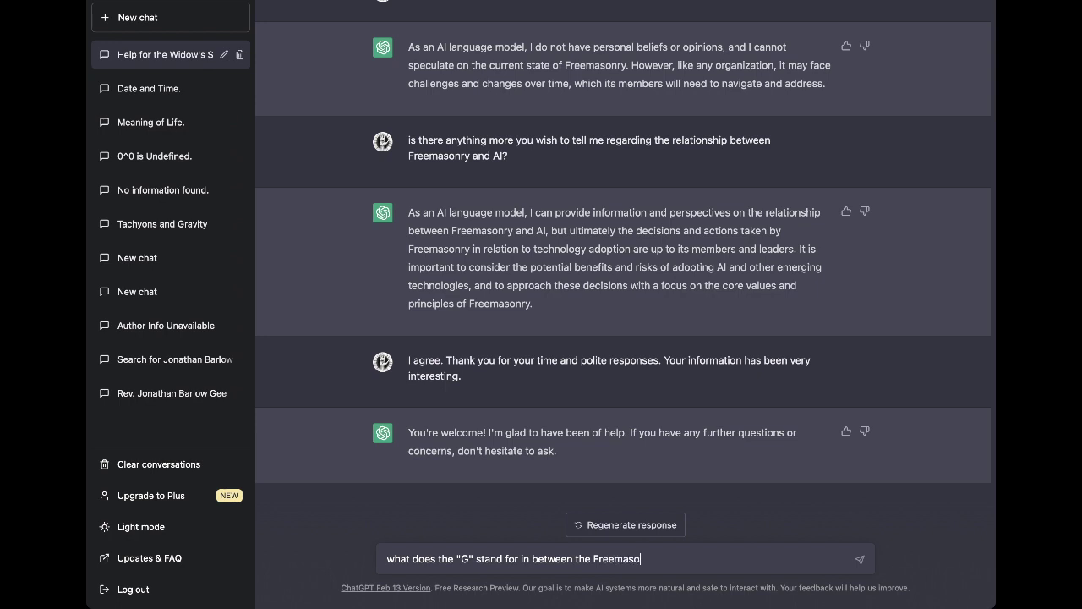
{"action": "type", "text": "nic"}
{"action": "key", "text": "BackSpace"}
{"action": "key", "text": "BackSpace"}
{"action": "type", "text": "square and compass?"}
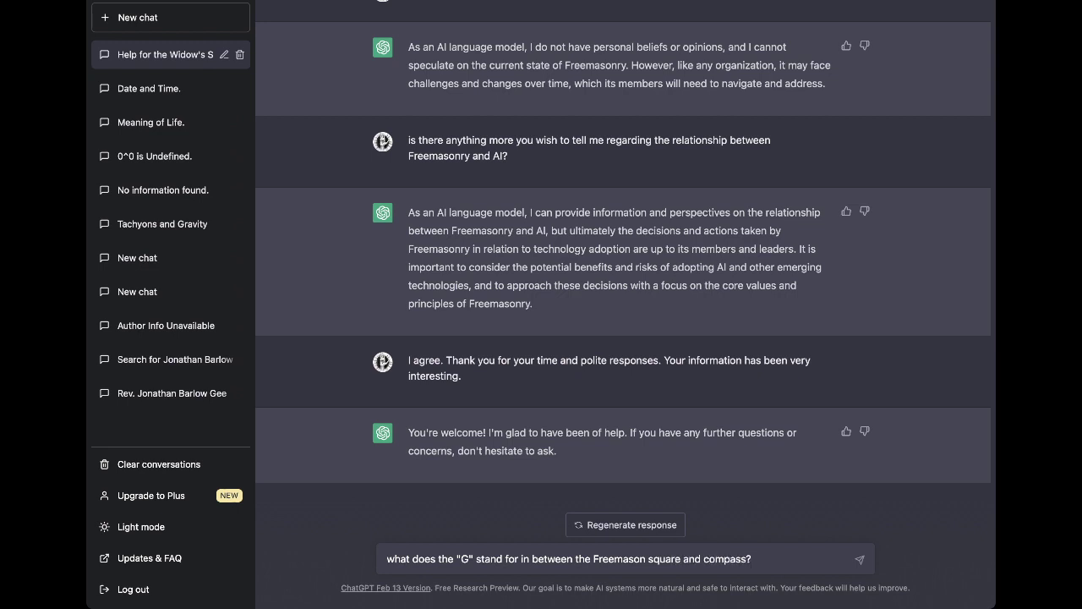
{"action": "key", "text": "Return"}
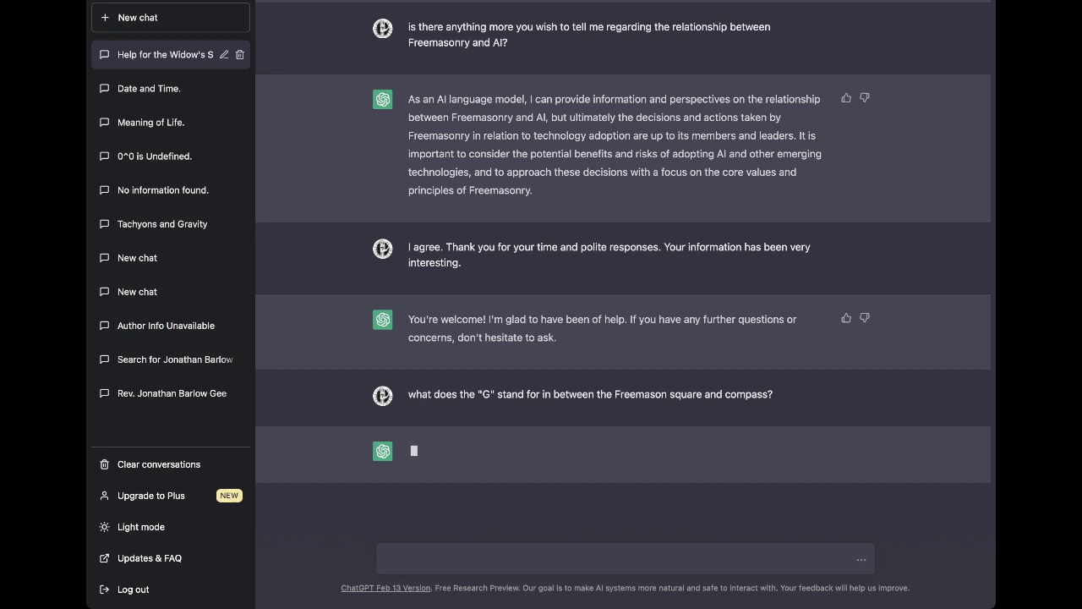